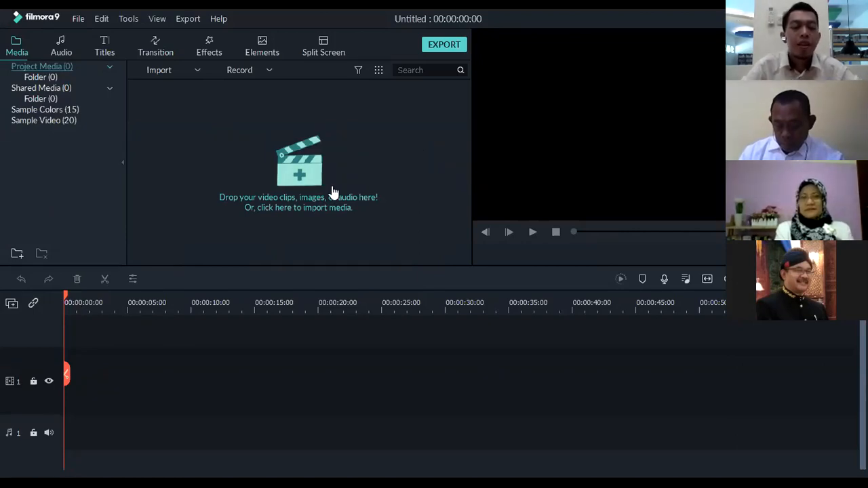
# Import BACKSOUND READY, PPT JADI MP4 and SOUND NARASI OK from the BAHAN VIDEO PEMBELAJARAN folder on drive D
pyautogui.click(296, 175)
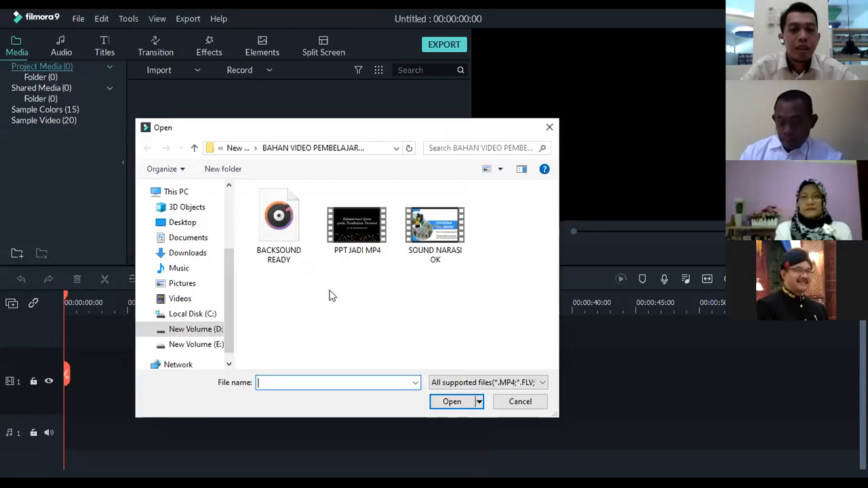
pyautogui.click(238, 148)
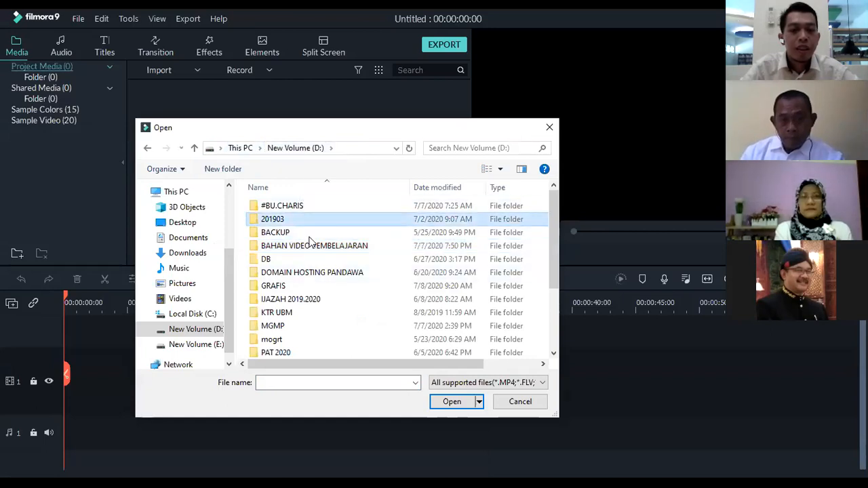
pyautogui.scroll(-1, 315, 275)
pyautogui.scroll(-1, 316, 275)
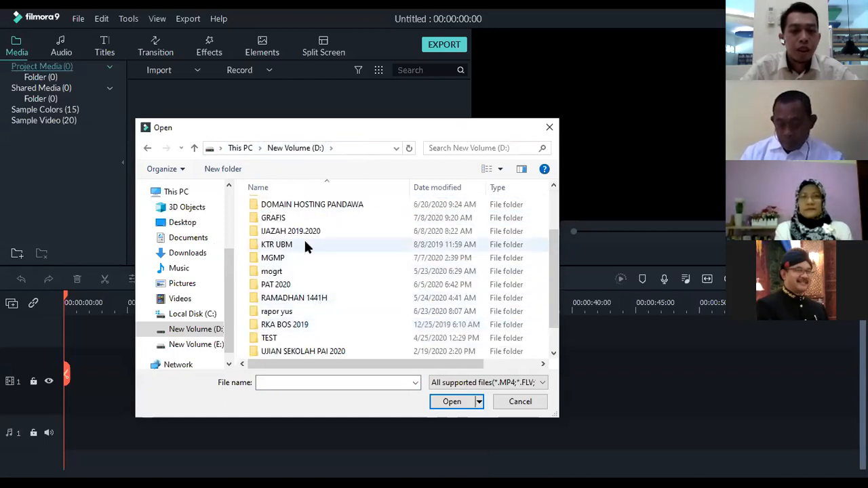
pyautogui.moveTo(551, 269); pyautogui.dragTo(561, 225)
pyautogui.doubleClick(358, 247)
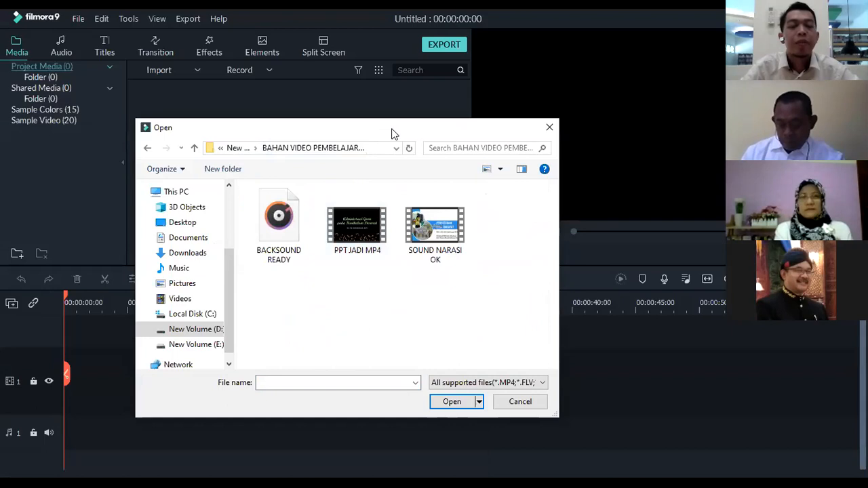
pyautogui.moveTo(387, 125); pyautogui.dragTo(375, 104)
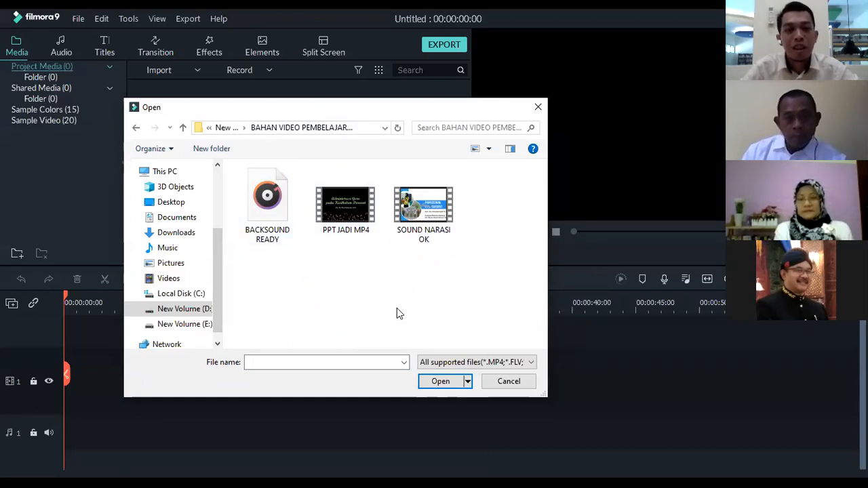
pyautogui.moveTo(313, 308); pyautogui.dragTo(411, 322)
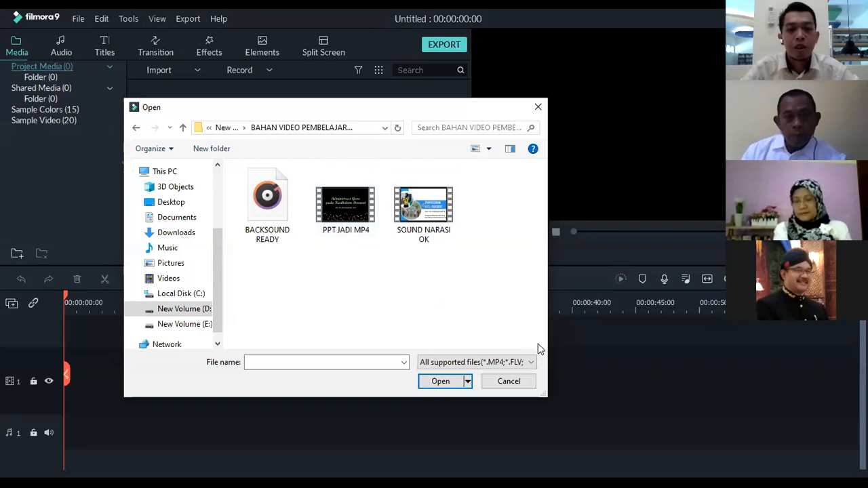
pyautogui.moveTo(533, 335); pyautogui.dragTo(249, 178)
pyautogui.click(441, 384)
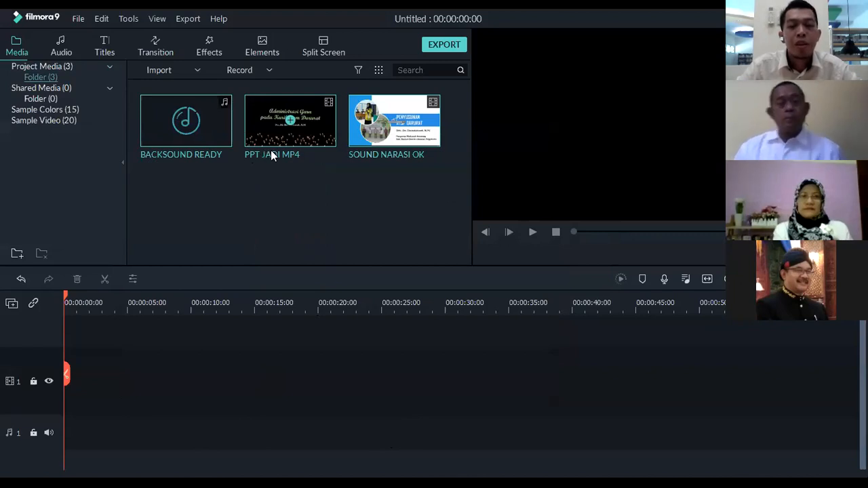
# Look over the three imported media items and open the PPT JADI MP4 clip in the preview
pyautogui.click(291, 141)
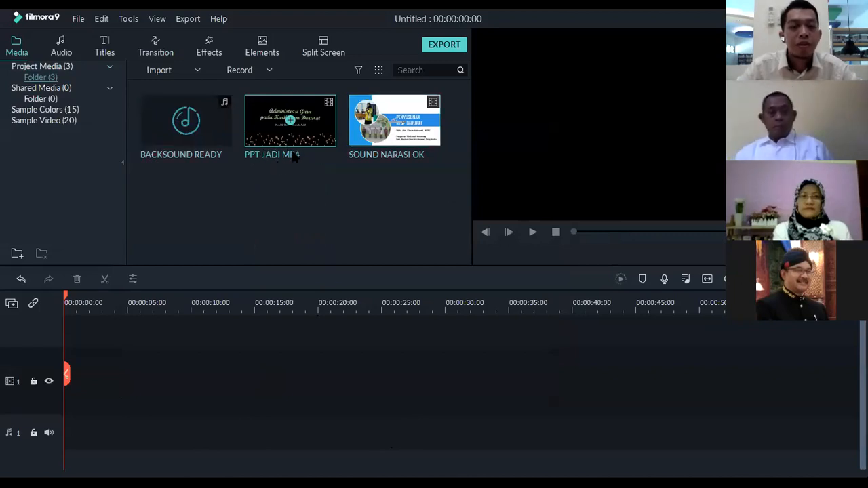
pyautogui.click(375, 141)
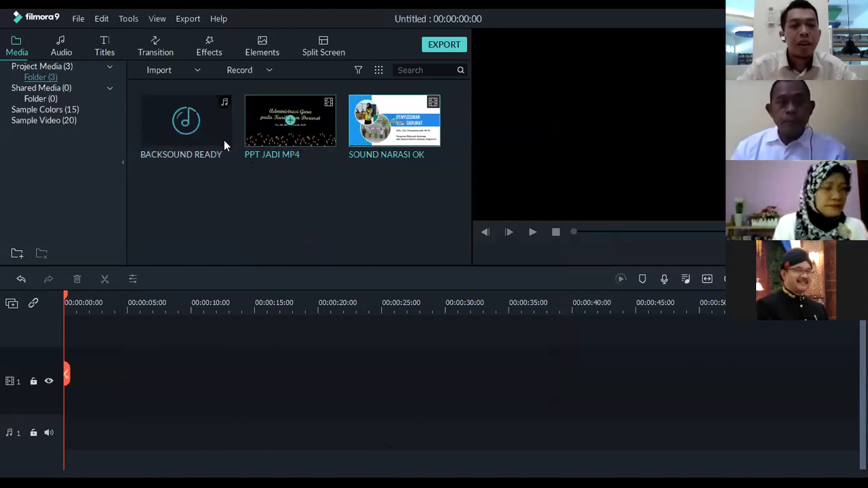
pyautogui.click(207, 144)
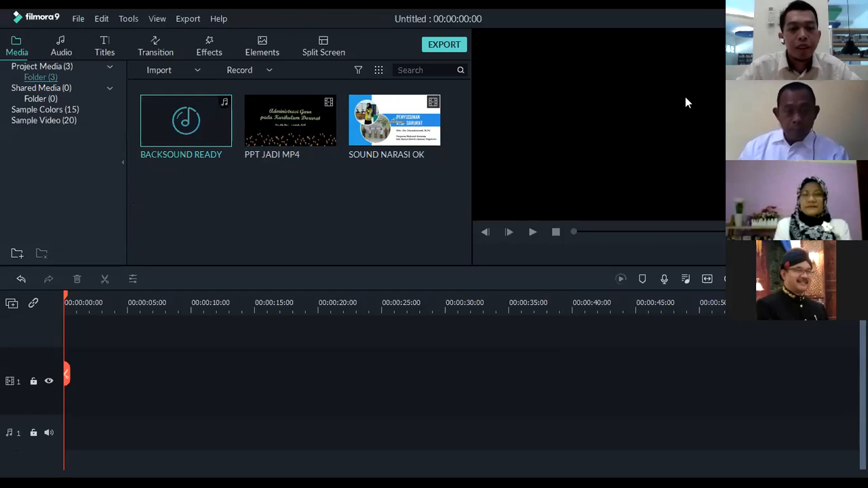
pyautogui.click(310, 129)
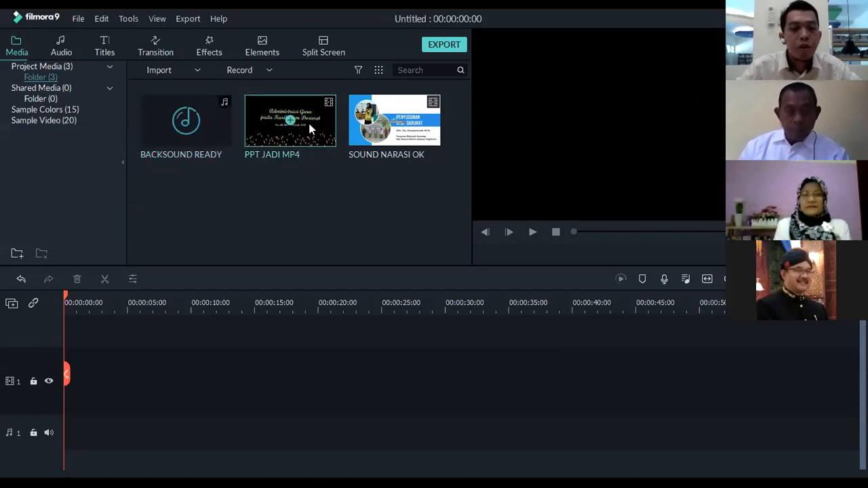
pyautogui.doubleClick(310, 128)
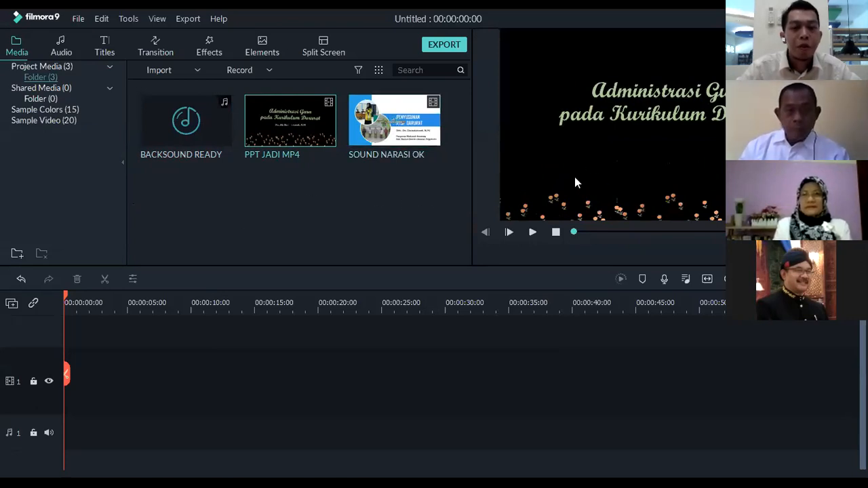
pyautogui.moveTo(281, 150)
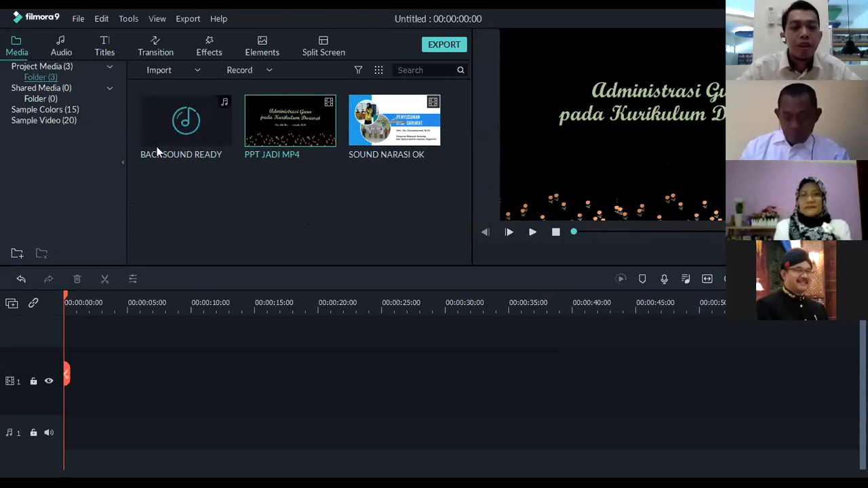
pyautogui.click(293, 175)
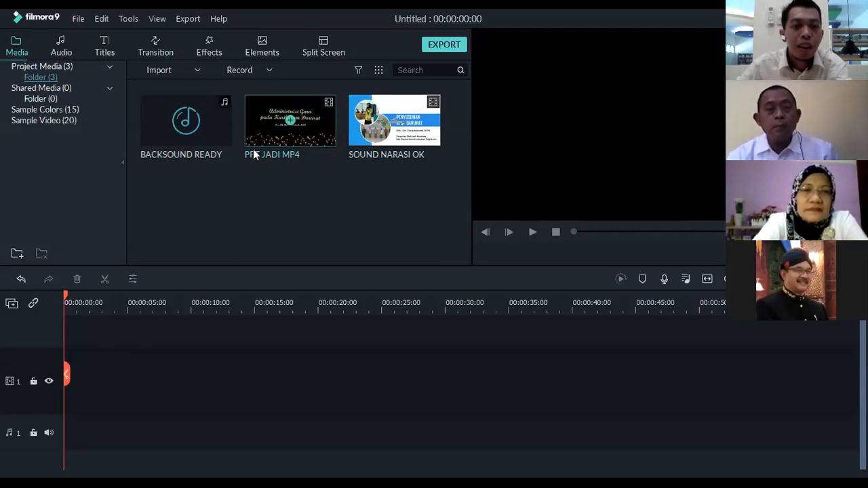
# Add PPT JADI MP4 to the timeline, keeping the 1920 x 1080 25fps project settings, and play it briefly from the start
pyautogui.click(289, 123)
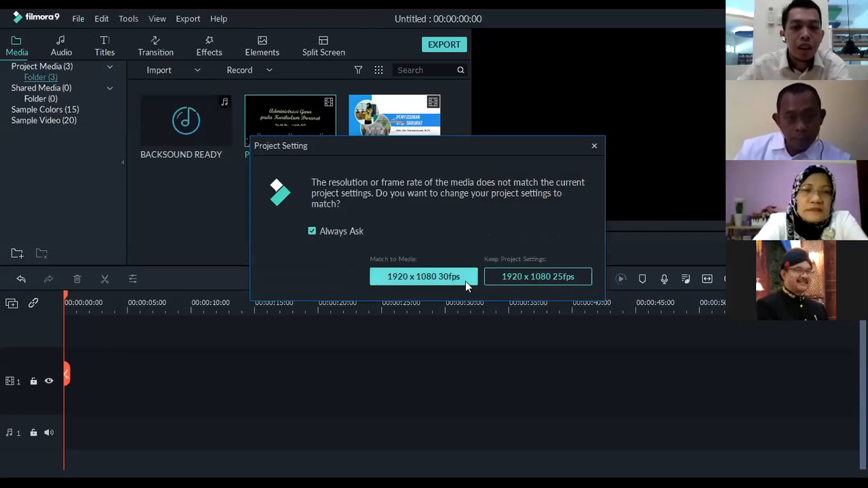
pyautogui.click(512, 280)
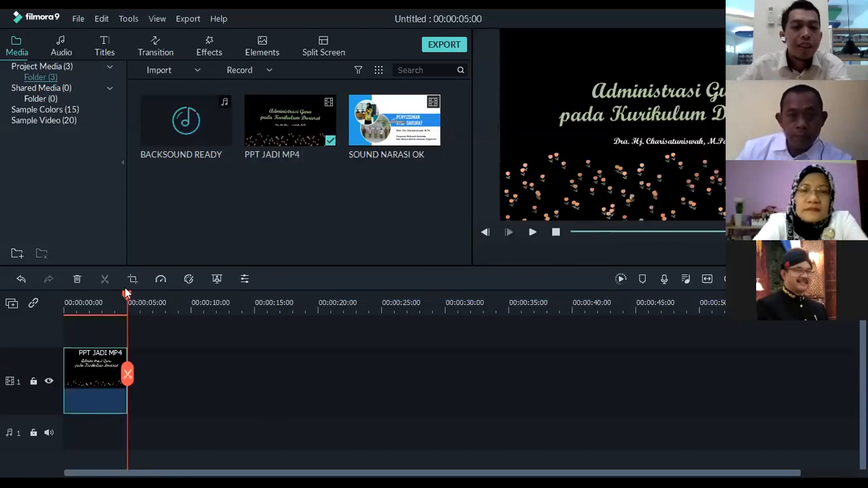
pyautogui.moveTo(127, 297); pyautogui.dragTo(50, 294)
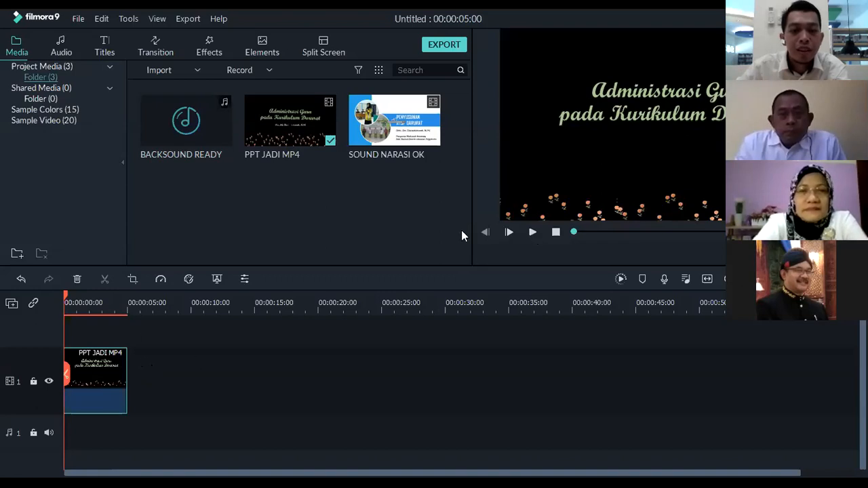
pyautogui.click(533, 232)
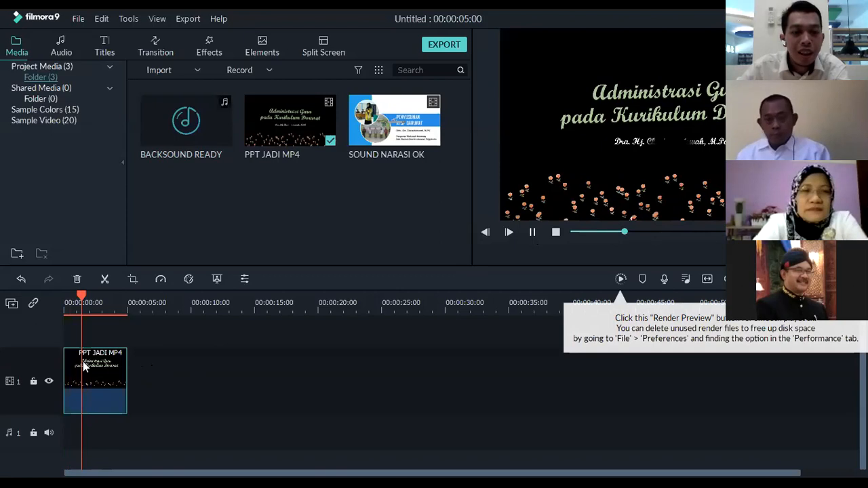
pyautogui.click(532, 232)
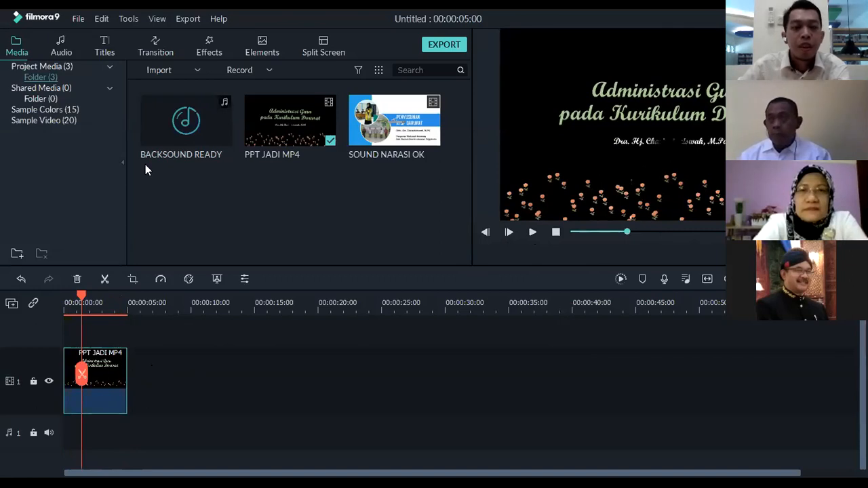
# Delete the PPT JADI MP4 clip from the timeline
pyautogui.rightClick(105, 384)
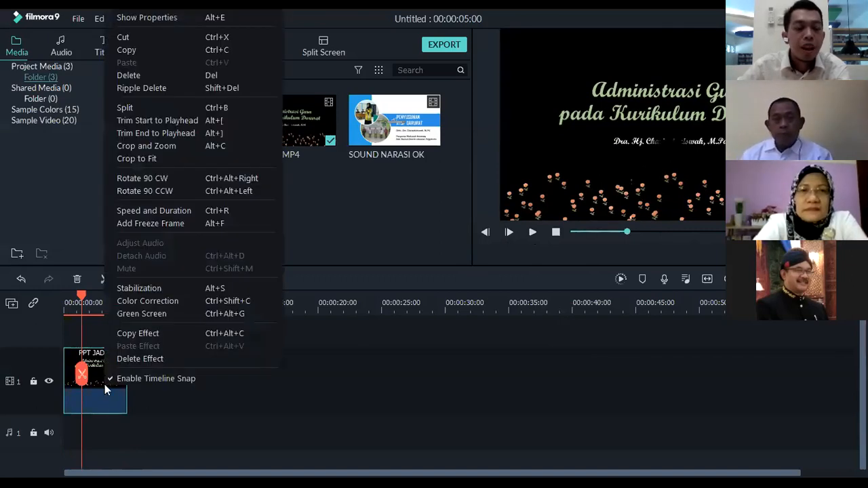
pyautogui.click(221, 400)
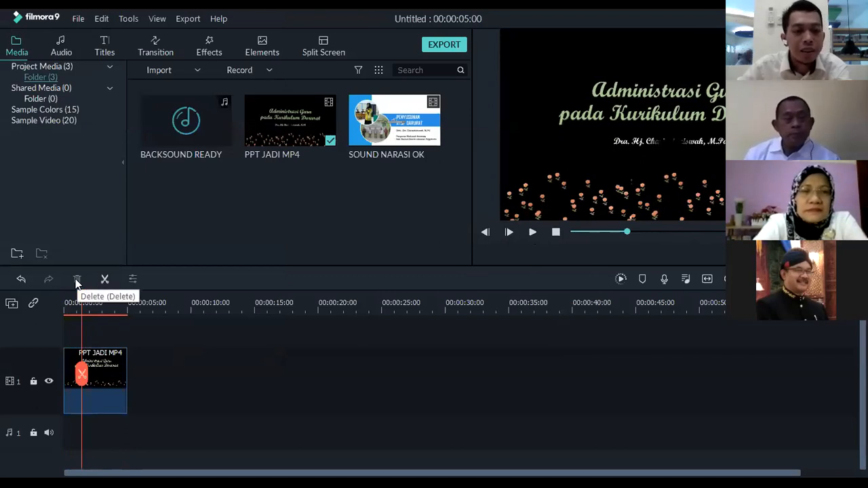
pyautogui.click(108, 366)
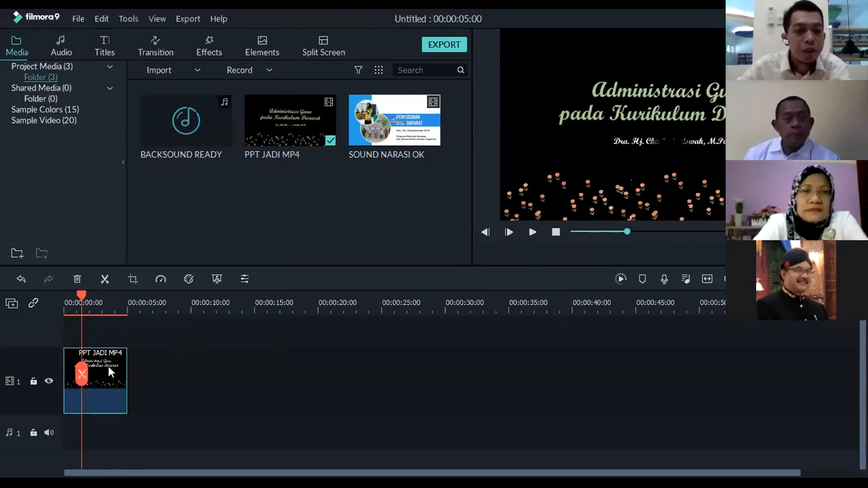
pyautogui.click(77, 280)
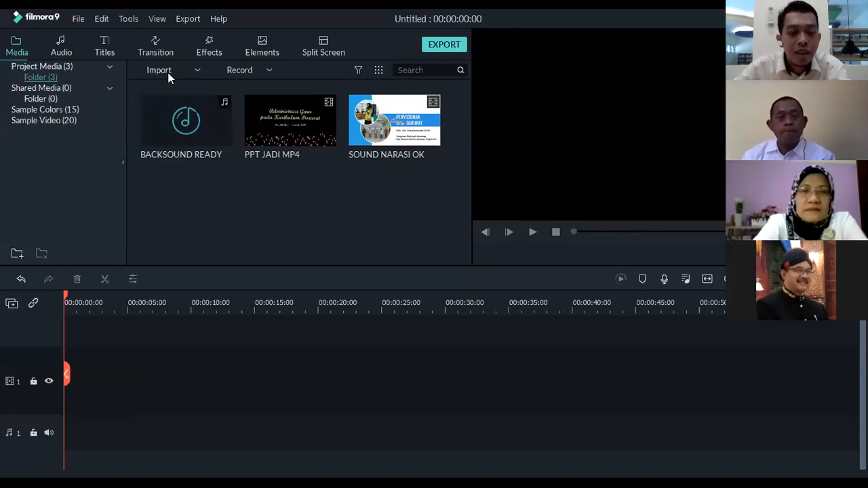
# Import PPT--MP4 MATERI 1 and the Quiet Place soft piano track from the MGMP > 8 JULI folder on drive D
pyautogui.click(197, 71)
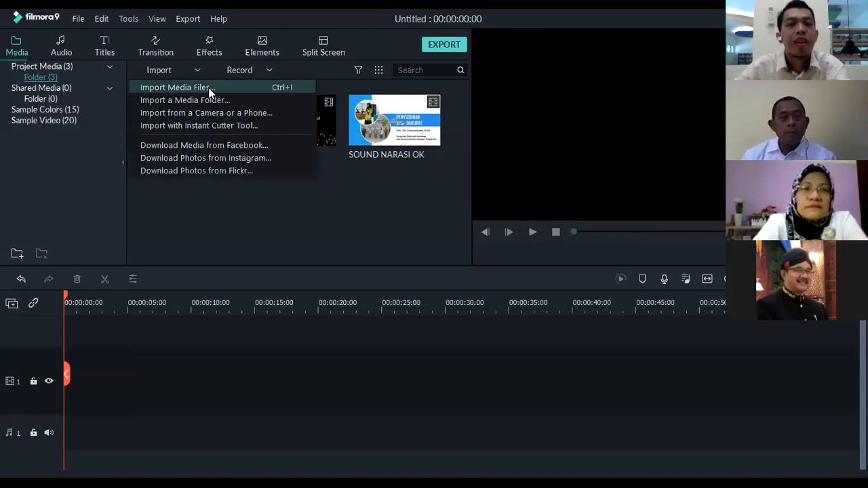
pyautogui.click(209, 87)
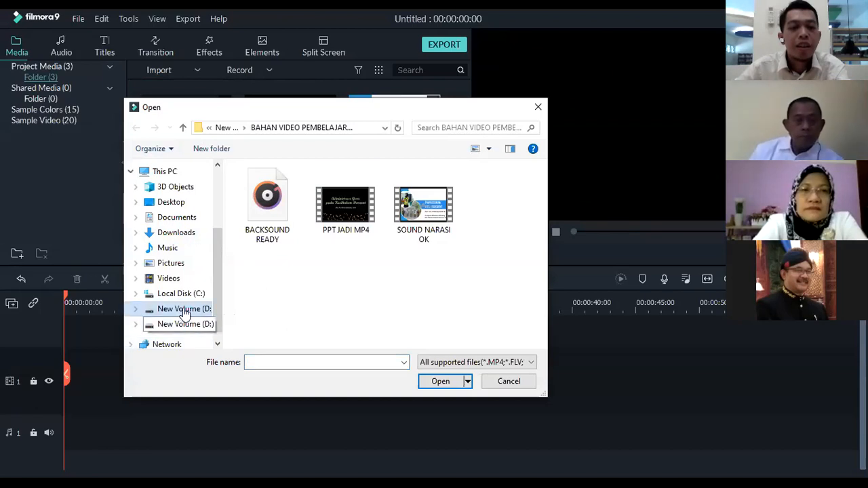
pyautogui.click(221, 128)
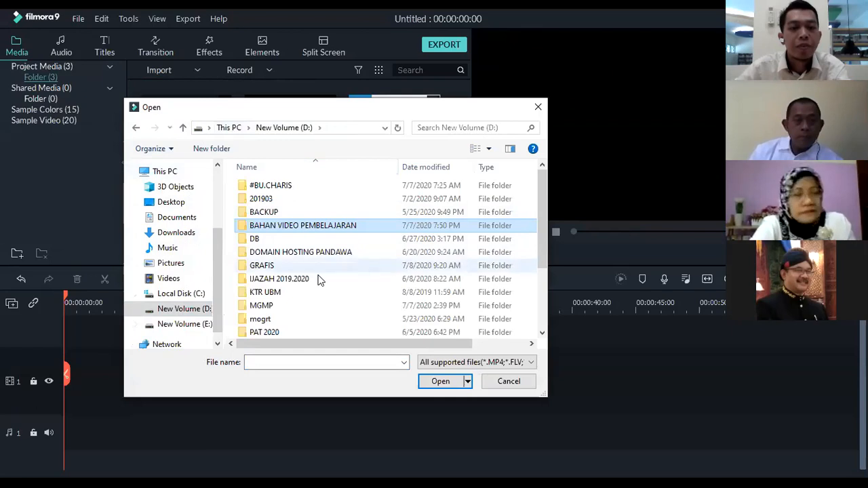
pyautogui.scroll(-2, 322, 287)
pyautogui.scroll(1, 309, 270)
pyautogui.scroll(2, 310, 270)
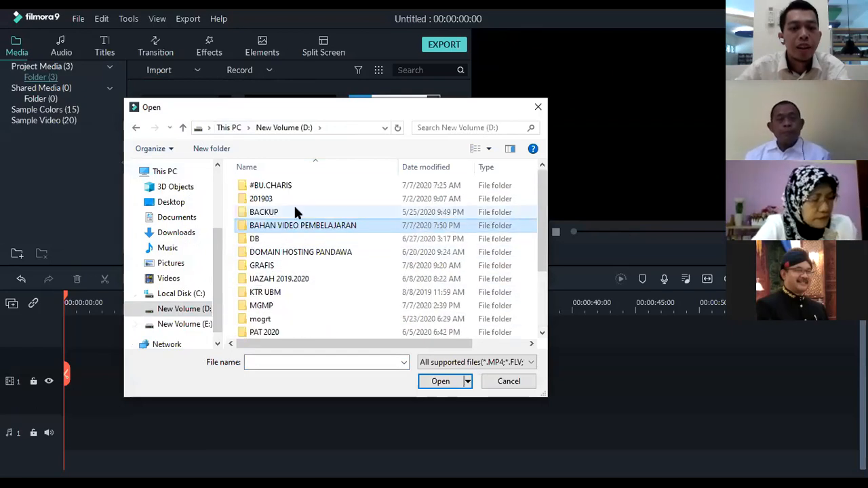
pyautogui.scroll(-2, 299, 251)
pyautogui.click(286, 242)
pyautogui.doubleClick(286, 242)
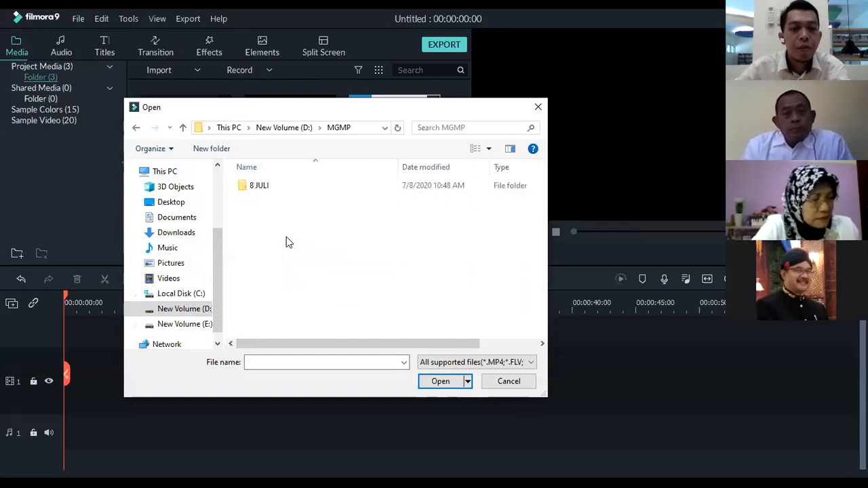
pyautogui.doubleClick(272, 190)
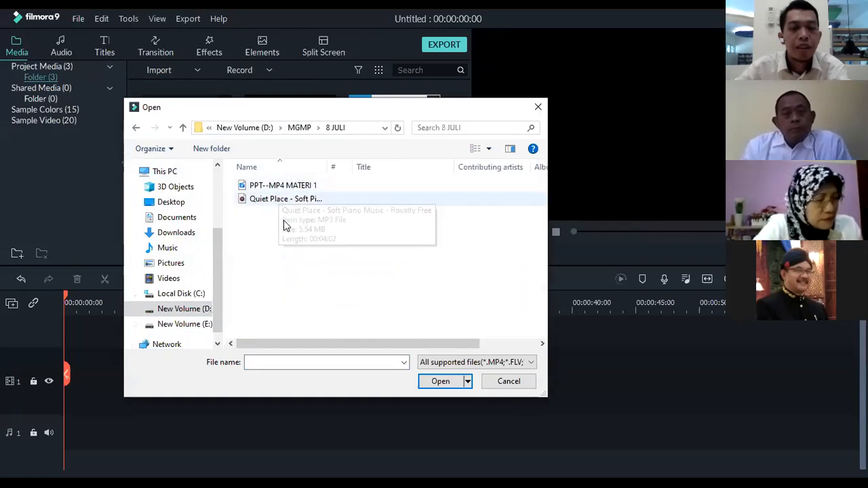
pyautogui.click(285, 187)
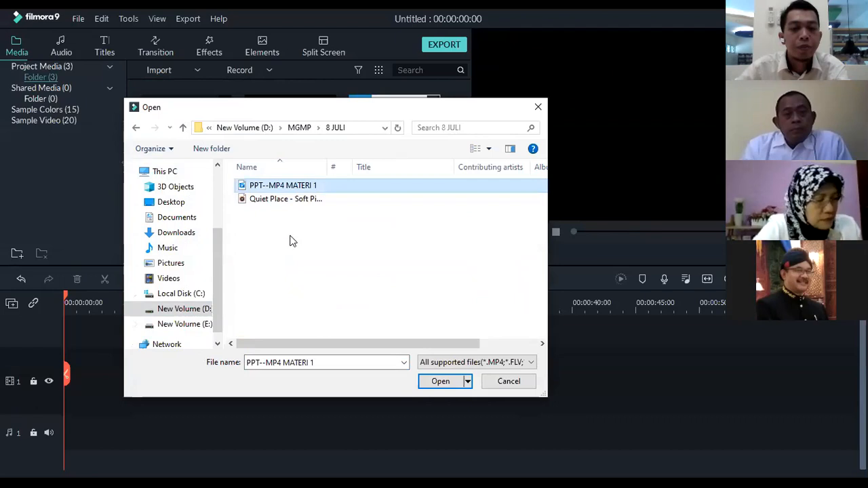
pyautogui.keyDown('ctrl'); pyautogui.click(286, 198); pyautogui.keyUp('ctrl')
pyautogui.click(442, 381)
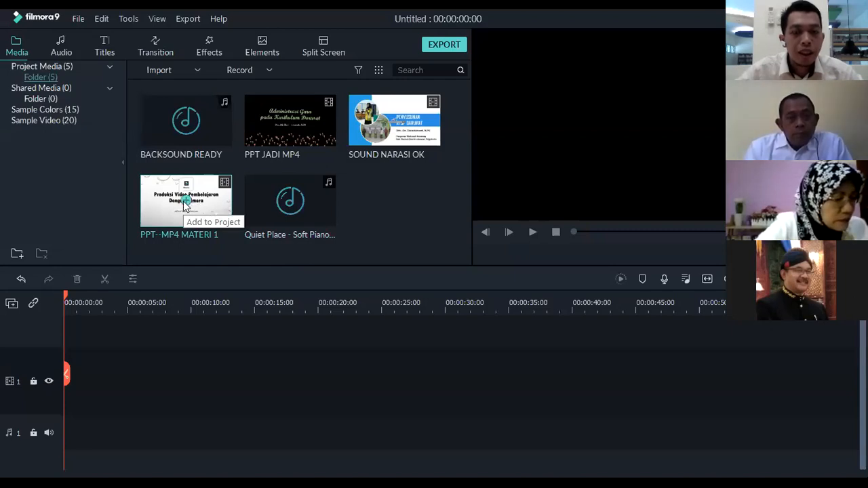
# Add PPT--MP4 MATERI 1 to the video track and return the playhead to the start of the timeline
pyautogui.click(186, 205)
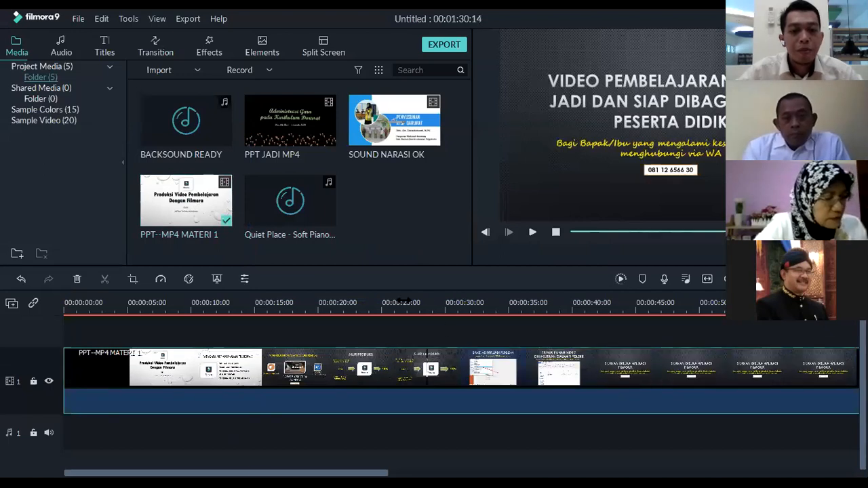
pyautogui.scroll(-3, 402, 303)
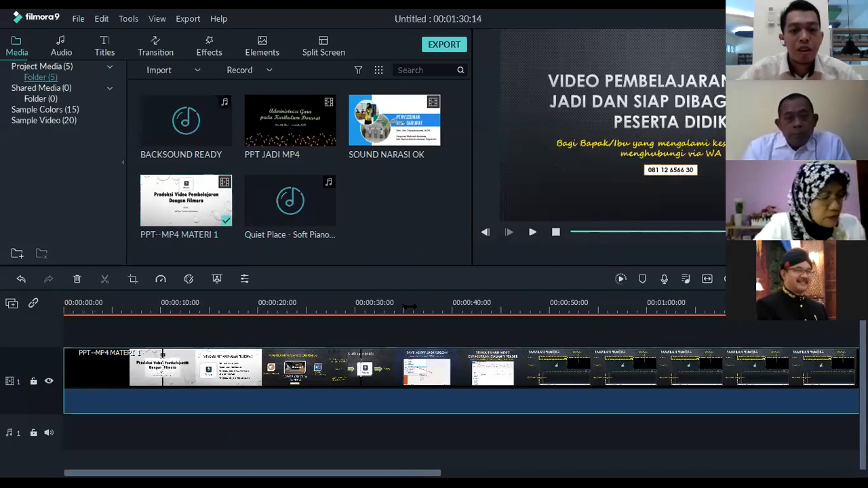
pyautogui.scroll(-3, 401, 305)
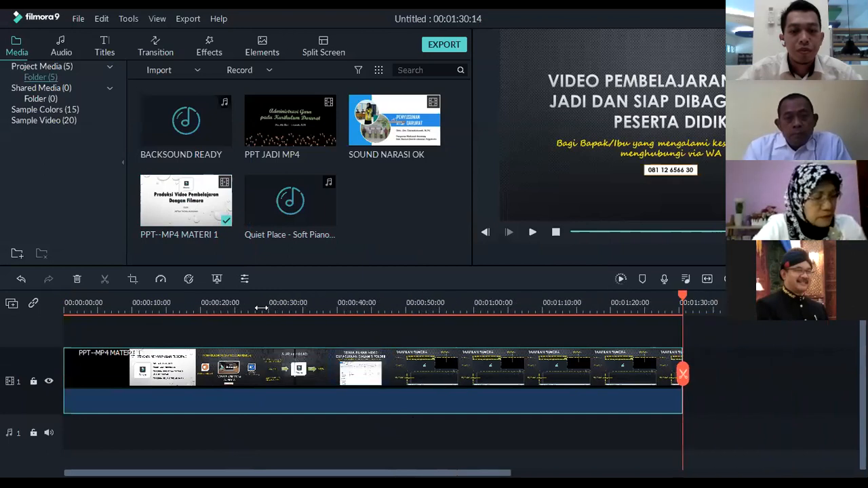
pyautogui.scroll(-2, 262, 308)
pyautogui.moveTo(575, 295); pyautogui.dragTo(26, 295)
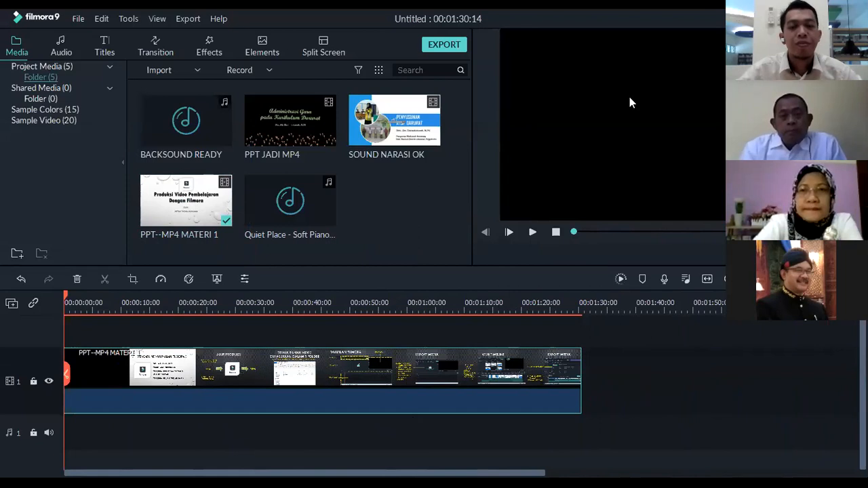
# Play the PPT--MP4 MATERI 1 clip as far as the production flow slide and return the playhead to the start
pyautogui.click(533, 233)
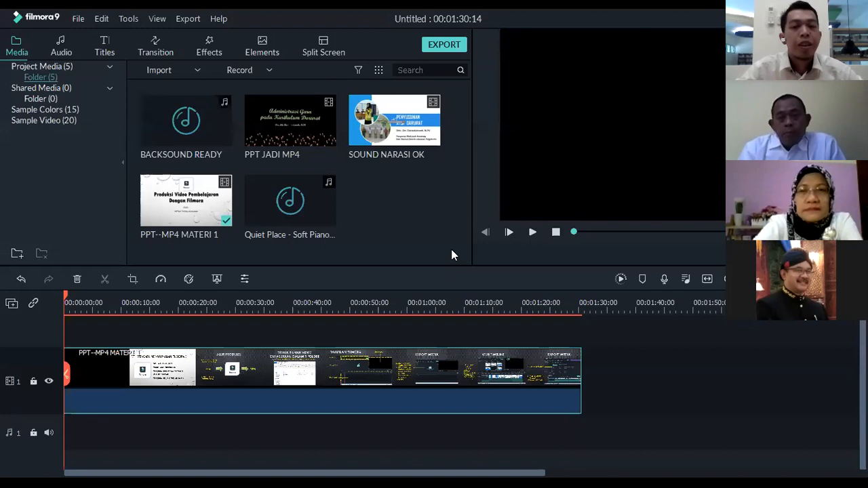
pyautogui.click(532, 233)
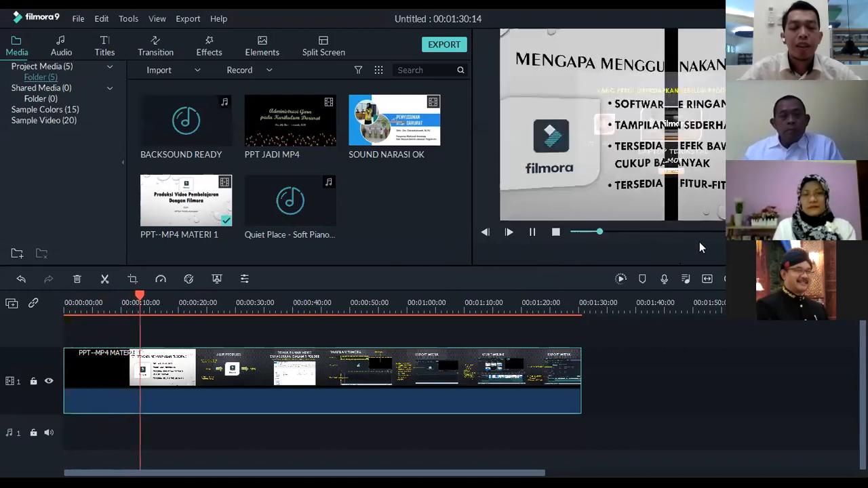
pyautogui.click(533, 233)
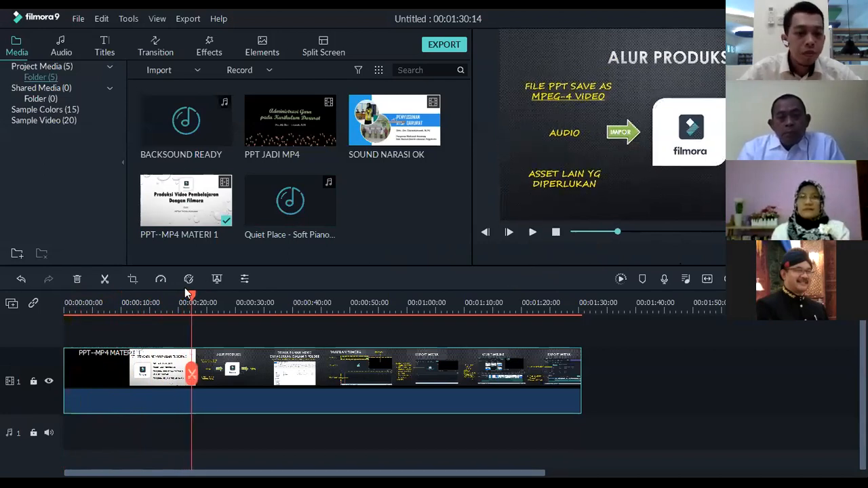
pyautogui.press('Home')
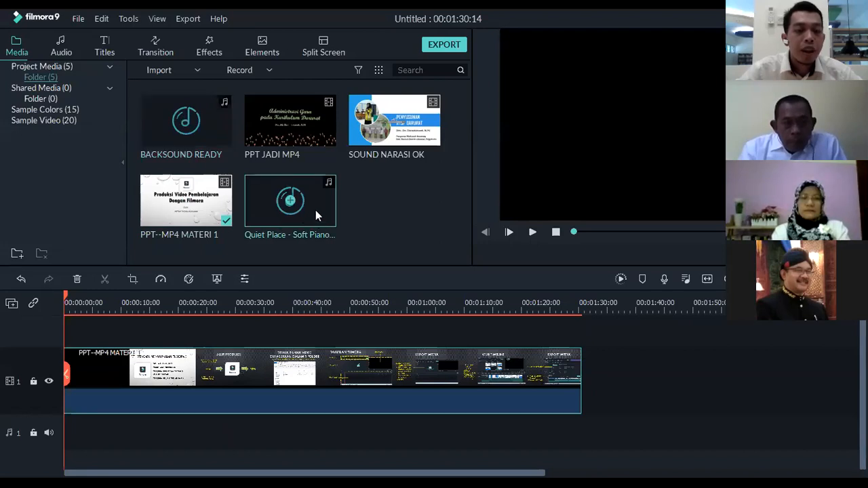
# Add a second audio track to the timeline
pyautogui.moveTo(294, 210)
pyautogui.mouseDown()
pyautogui.moveTo(302, 271)
pyautogui.moveTo(129, 439)
pyautogui.moveTo(65, 439)
pyautogui.moveTo(259, 249)
pyautogui.moveTo(281, 203)
pyautogui.moveTo(291, 206)
pyautogui.mouseUp()
pyautogui.scroll(-1, 269, 331)
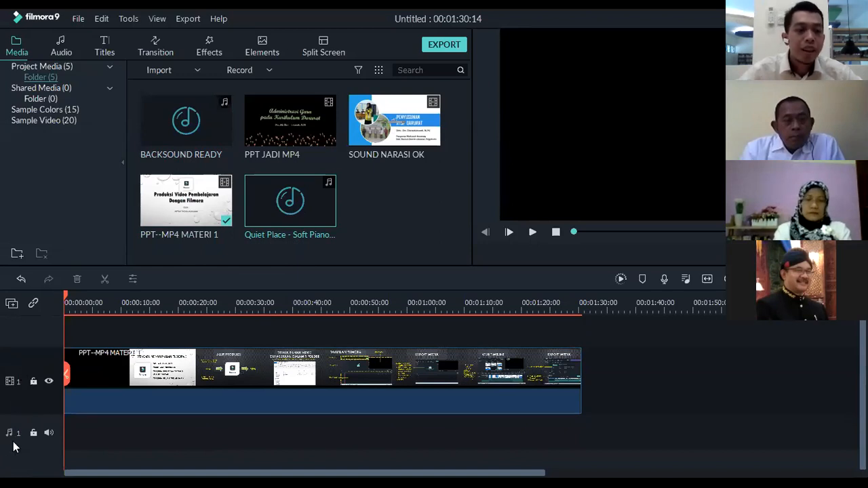
pyautogui.rightClick(10, 439)
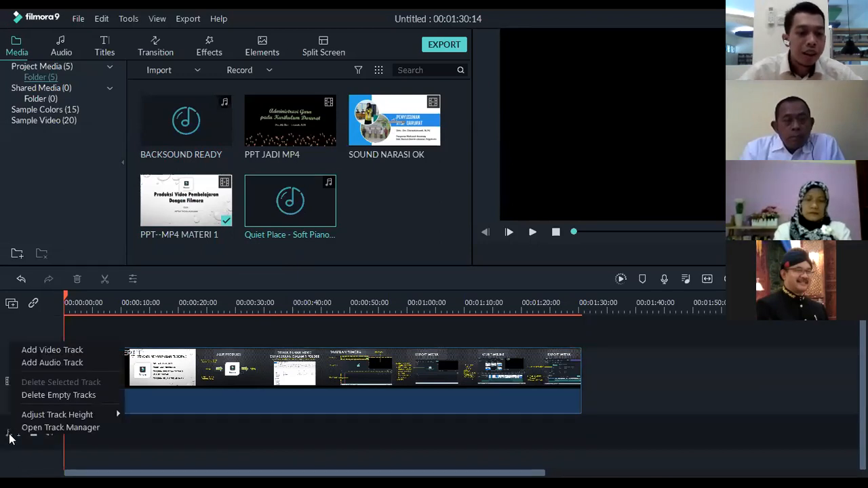
pyautogui.click(12, 463)
pyautogui.rightClick(10, 440)
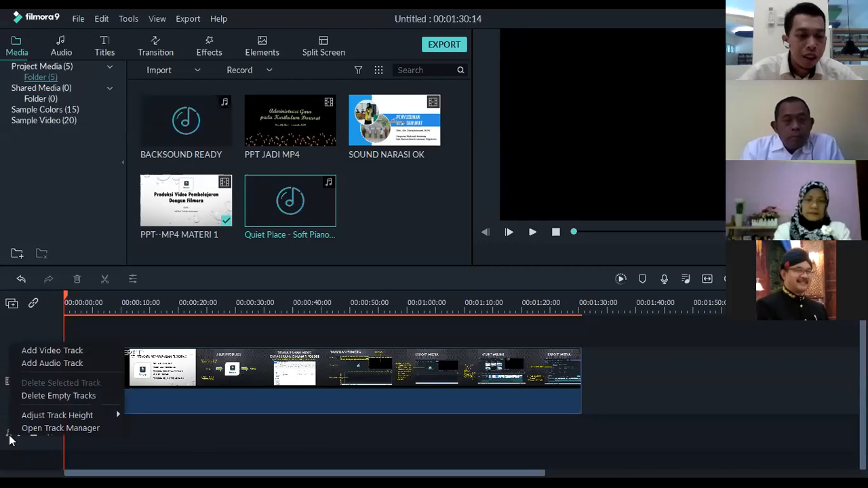
pyautogui.click(36, 366)
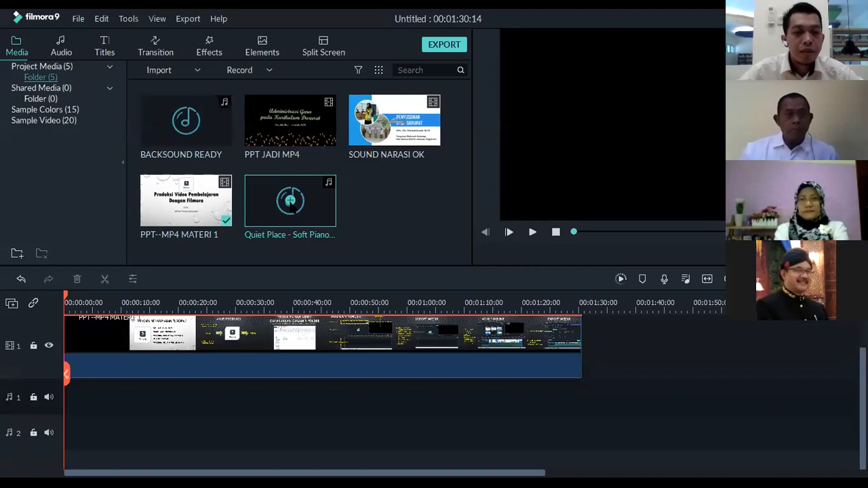
pyautogui.click(290, 202)
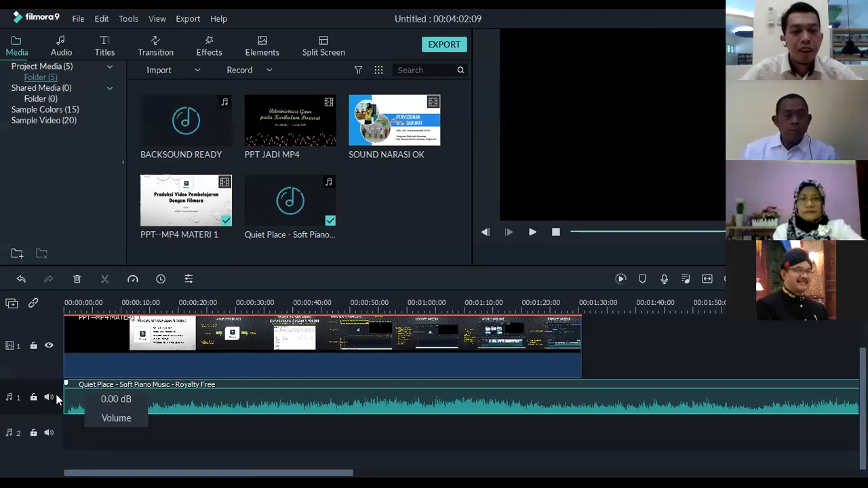
pyautogui.moveTo(290, 206)
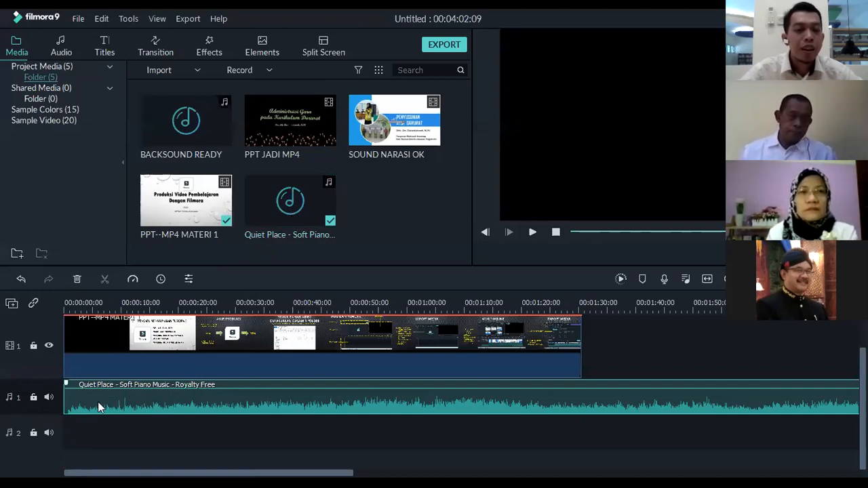
pyautogui.moveTo(89, 398); pyautogui.dragTo(85, 432)
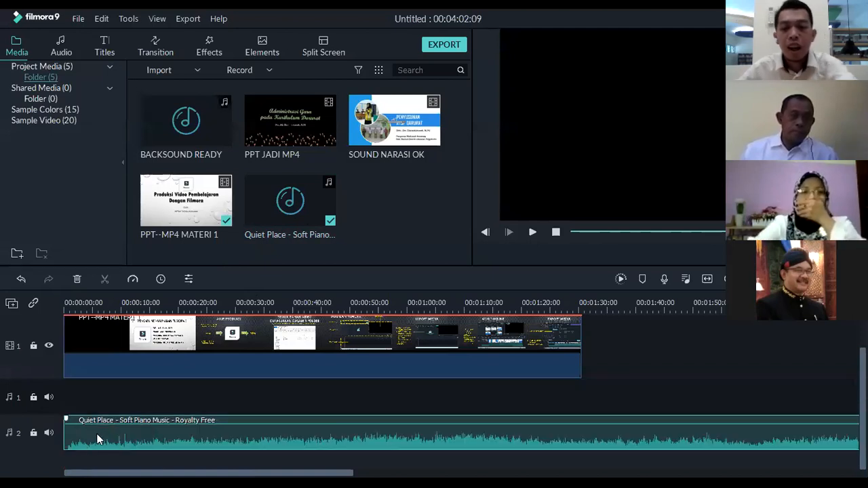
pyautogui.press('Delete')
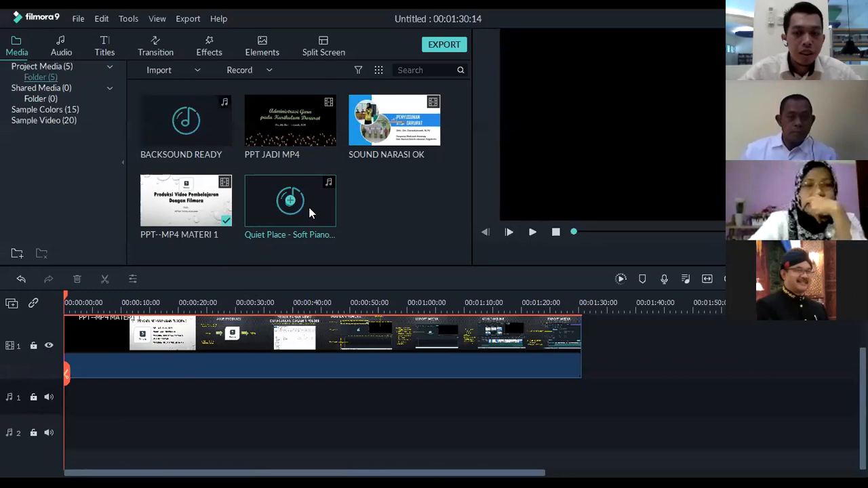
# Place the Quiet Place soft piano music at the start of audio track 2
pyautogui.moveTo(314, 198); pyautogui.dragTo(48, 425)
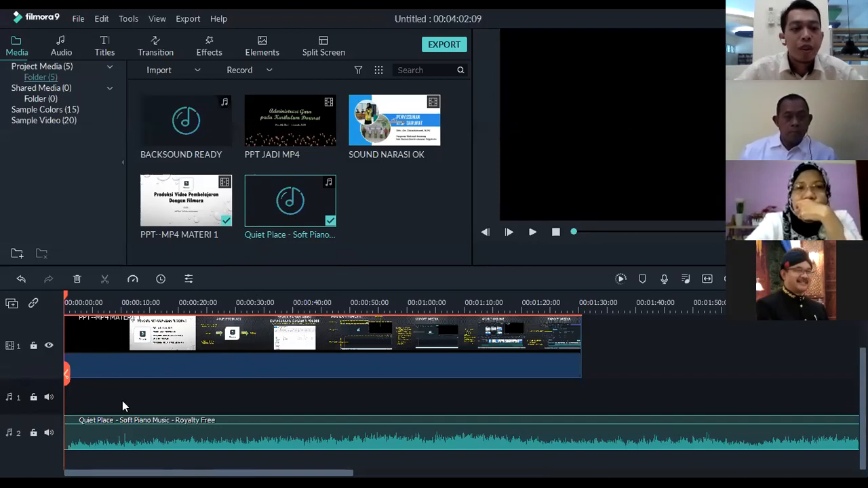
pyautogui.scroll(2, 122, 393)
pyautogui.scroll(-2, 122, 394)
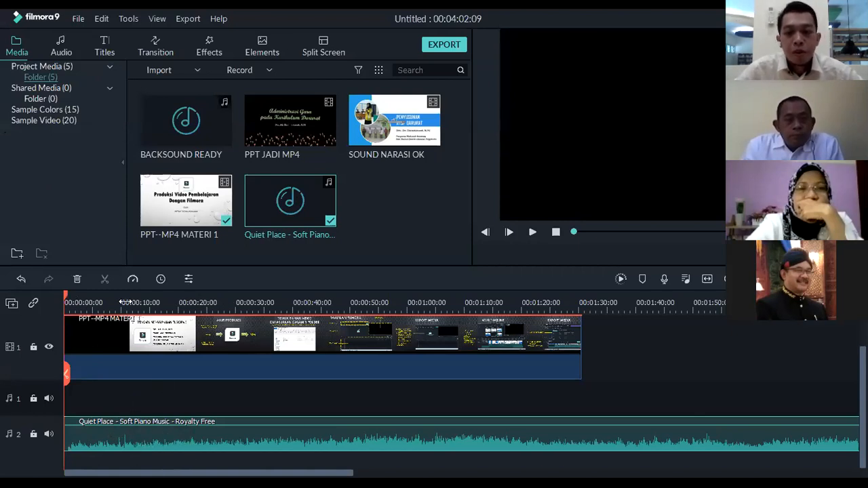
# Adjust the Quiet Place clip's volume on audio track 2, trying 4.36 dB before settling on -0.73 dB
pyautogui.moveTo(121, 426)
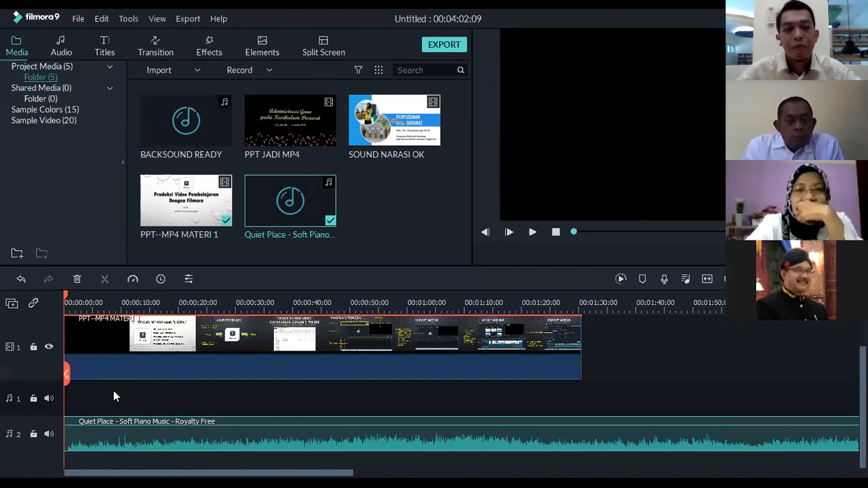
pyautogui.moveTo(78, 427)
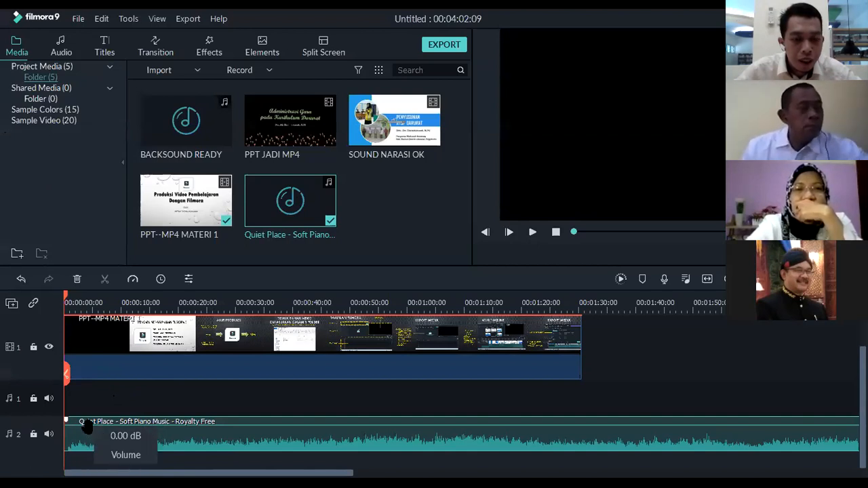
pyautogui.moveTo(87, 426)
pyautogui.mouseDown()
pyautogui.moveTo(87, 434)
pyautogui.moveTo(89, 417)
pyautogui.moveTo(92, 426)
pyautogui.mouseUp()
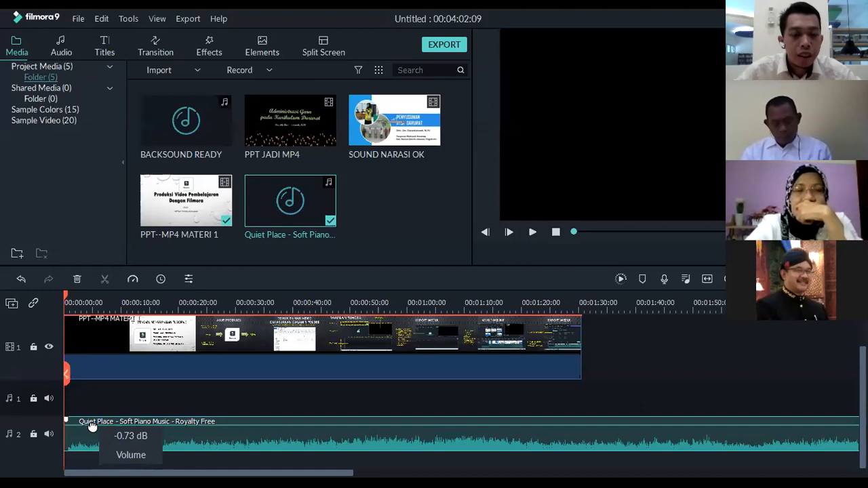
pyautogui.moveTo(92, 426); pyautogui.dragTo(91, 426)
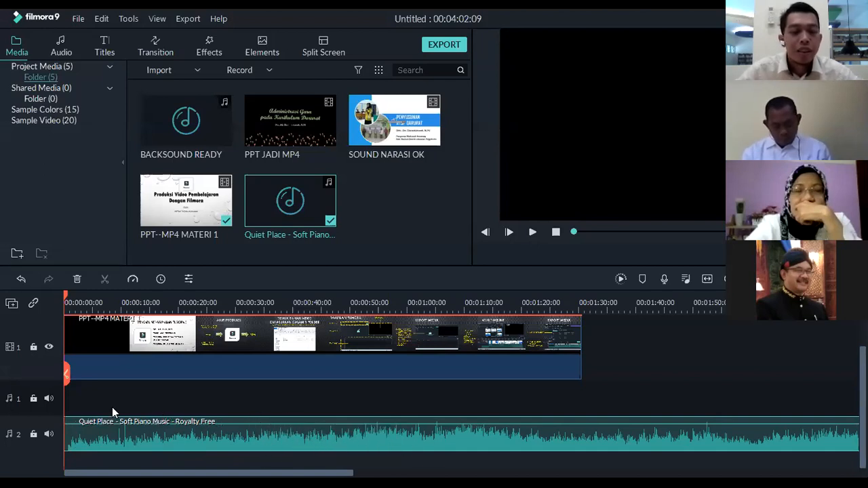
pyautogui.moveTo(108, 425)
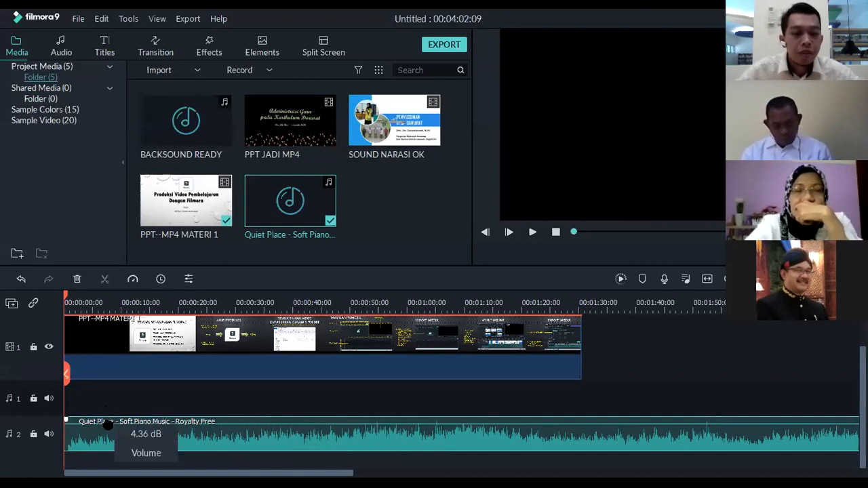
pyautogui.moveTo(108, 424); pyautogui.dragTo(108, 430)
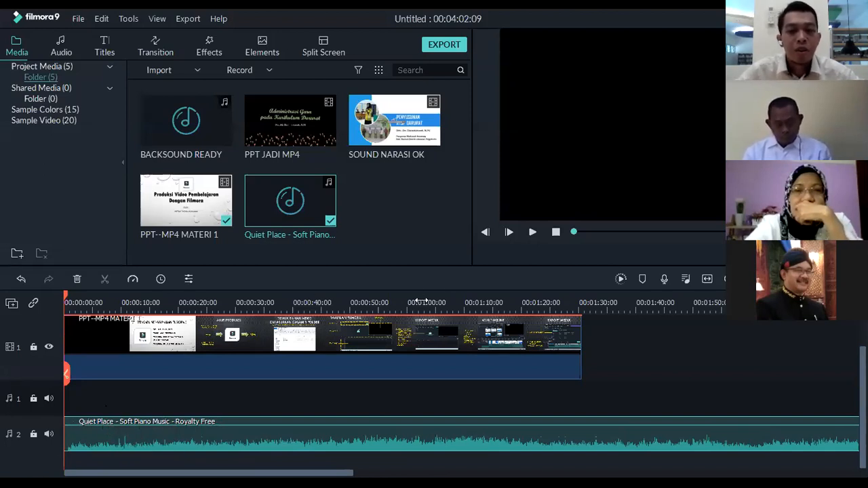
# Play the opening of the video with its background music, return the playhead to the start and deselect the music clip
pyautogui.click(533, 233)
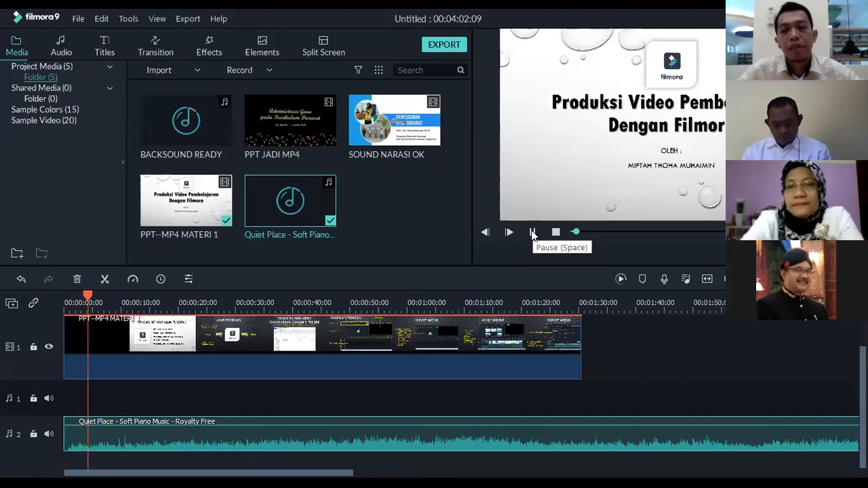
pyautogui.click(533, 233)
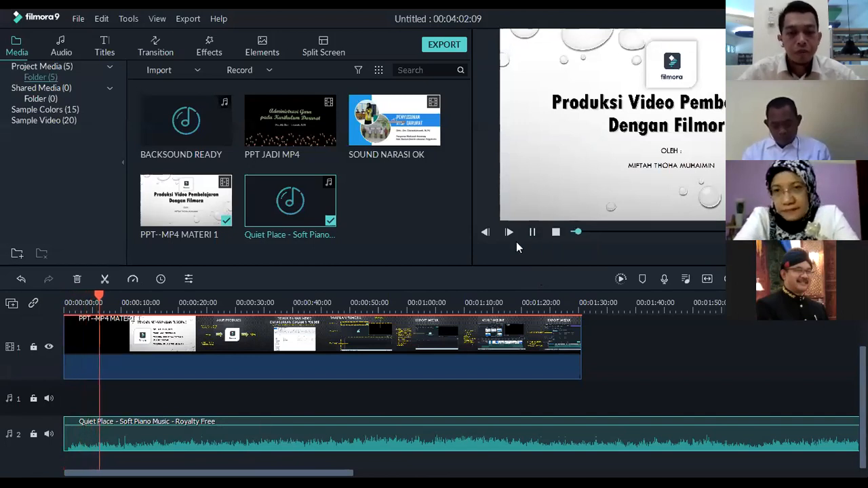
pyautogui.moveTo(104, 296); pyautogui.dragTo(32, 348)
pyautogui.click(142, 391)
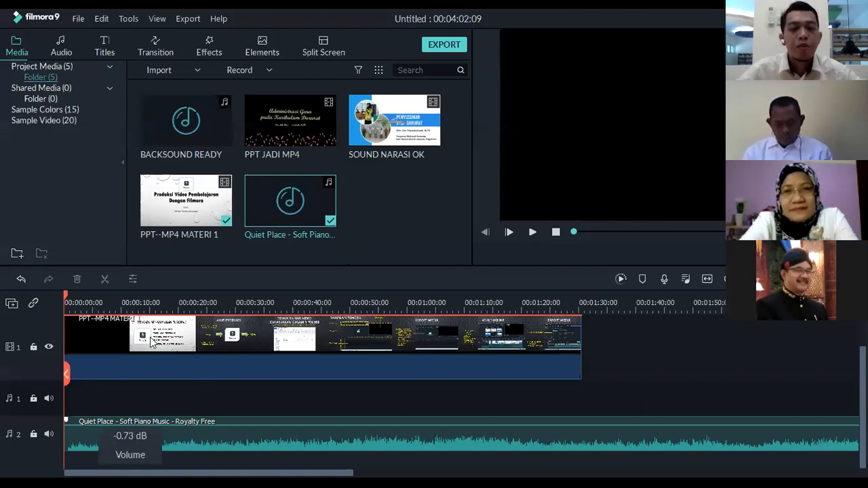
# Add SOUND NARASI OK after PPT--MP4 MATERI 1 on the video track and detach its audio onto audio track 1
pyautogui.moveTo(378, 139); pyautogui.dragTo(583, 351)
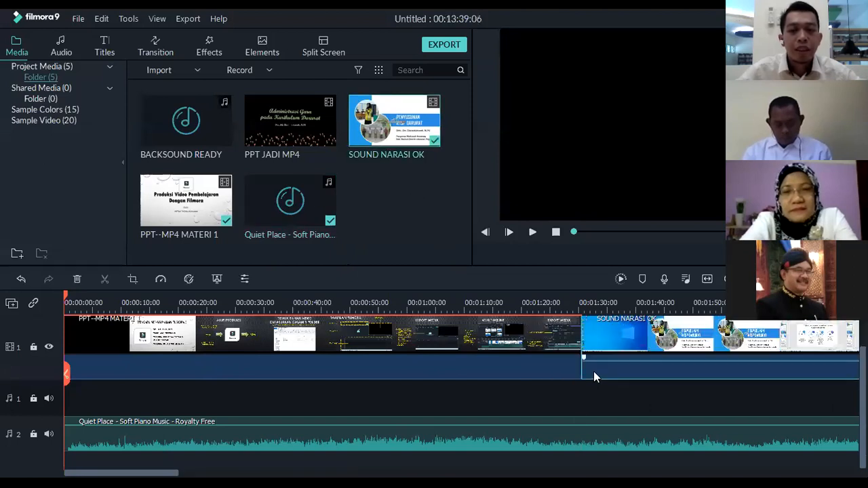
pyautogui.rightClick(594, 371)
pyautogui.click(633, 256)
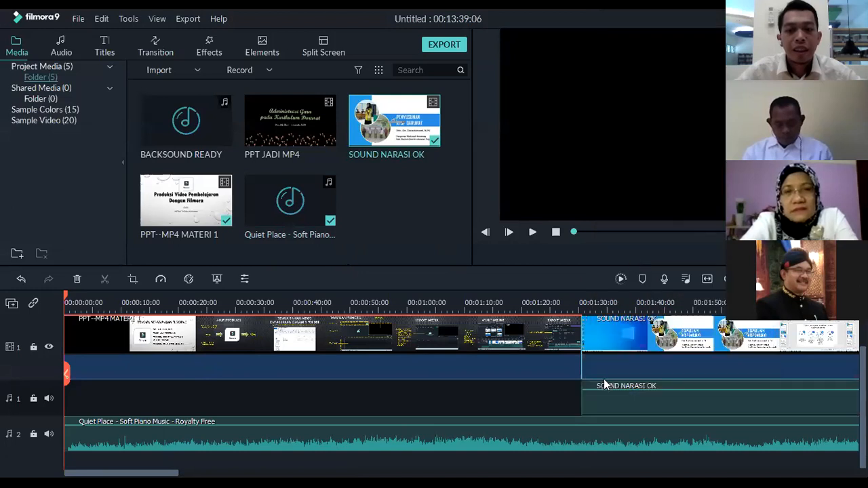
# Delete the SOUND NARASI OK video part and move its detached audio to the start of audio track 1, with the playhead at the start
pyautogui.click(597, 334)
pyautogui.press('Delete')
pyautogui.moveTo(634, 410); pyautogui.dragTo(80, 406)
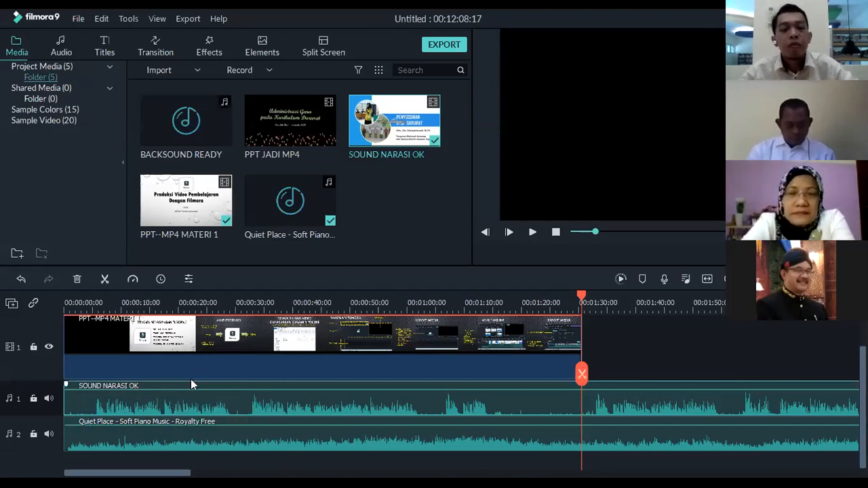
pyautogui.click(565, 303)
pyautogui.moveTo(535, 301); pyautogui.dragTo(48, 346)
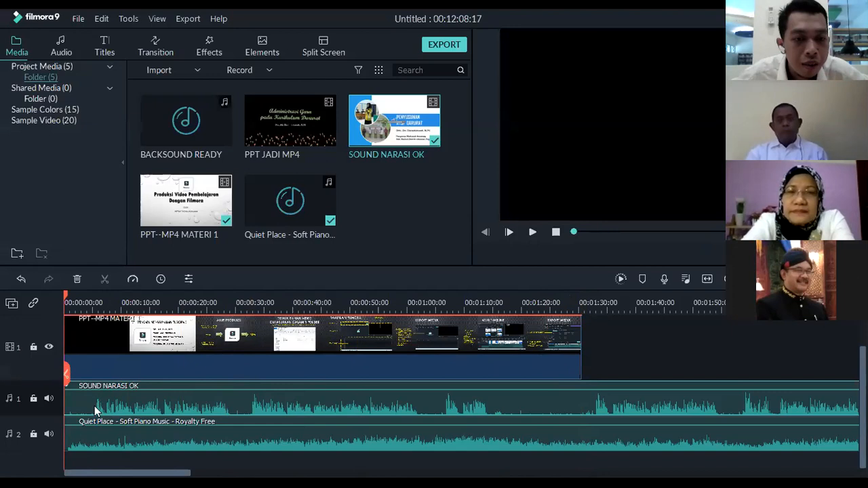
# Scrub through roughly the first 30 seconds to compare the narration with the slides, and return the playhead to the start
pyautogui.click(90, 302)
pyautogui.moveTo(98, 304); pyautogui.dragTo(233, 313)
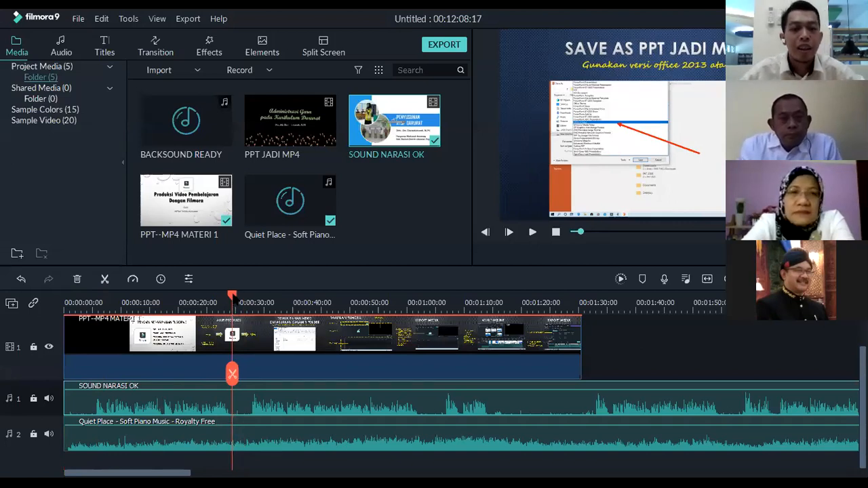
pyautogui.moveTo(233, 298); pyautogui.dragTo(179, 302)
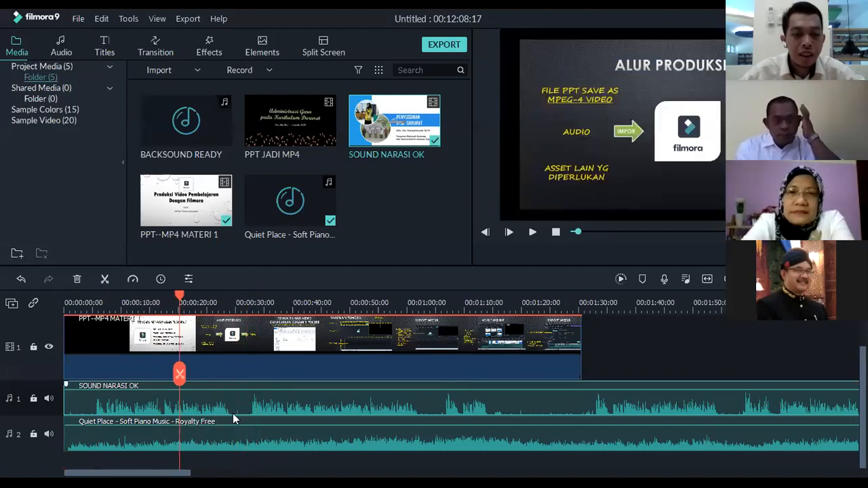
pyautogui.moveTo(180, 299); pyautogui.dragTo(251, 303)
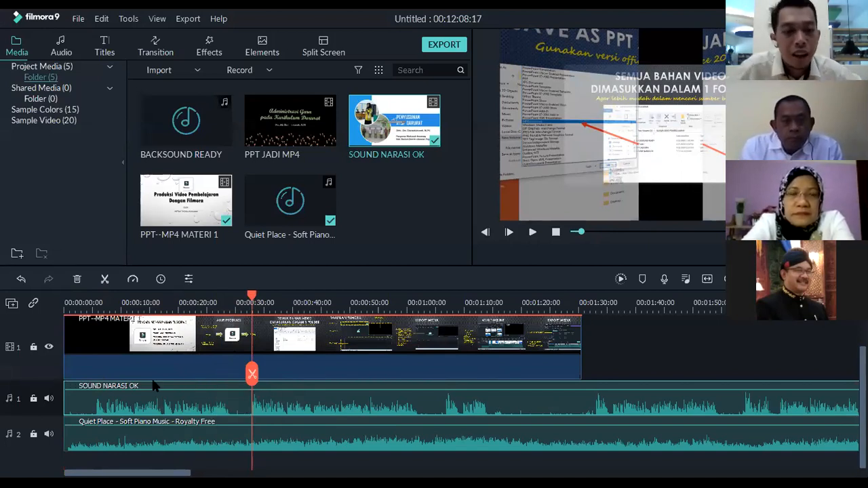
pyautogui.moveTo(251, 299); pyautogui.dragTo(65, 302)
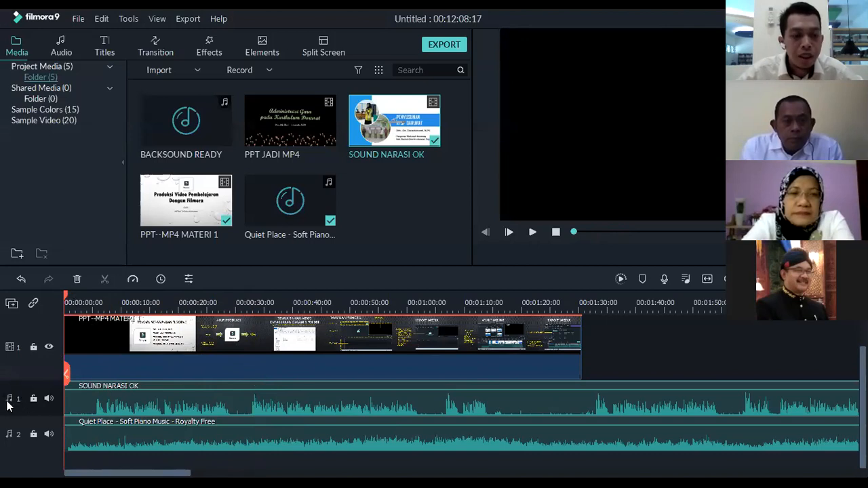
# Place the playhead where speech begins in the SOUND NARASI OK clip, at about 5.8 s
pyautogui.click(118, 336)
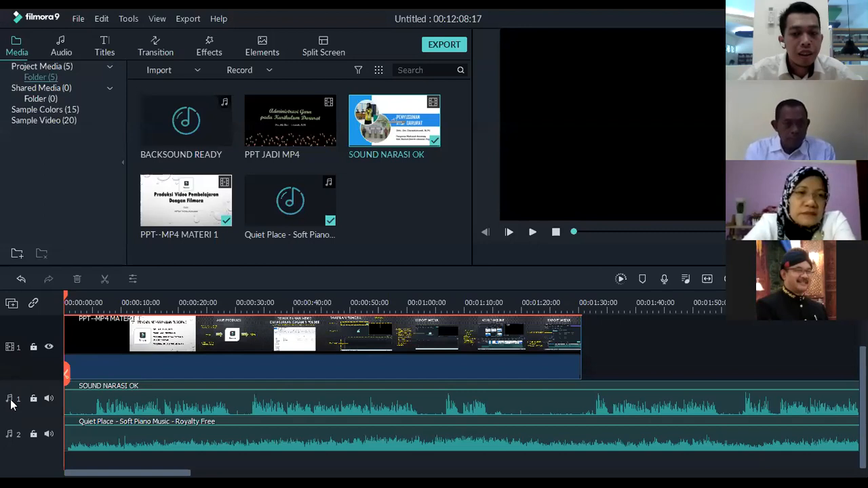
pyautogui.click(112, 407)
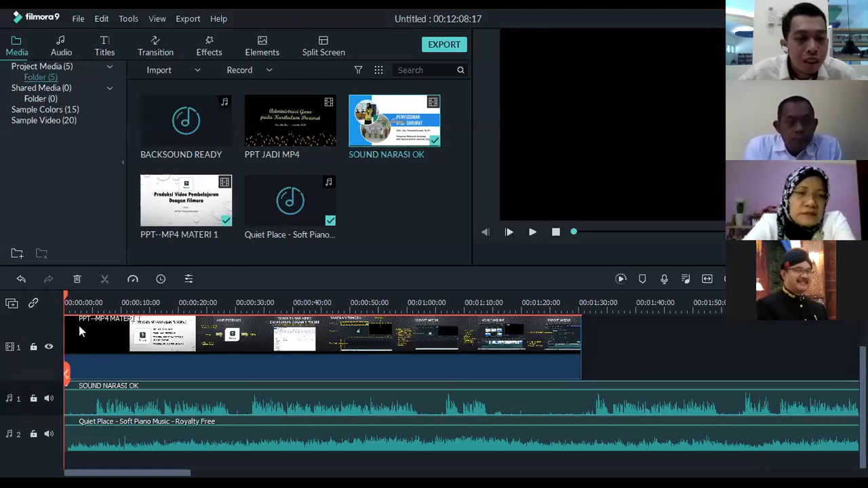
pyautogui.moveTo(67, 297); pyautogui.dragTo(168, 307)
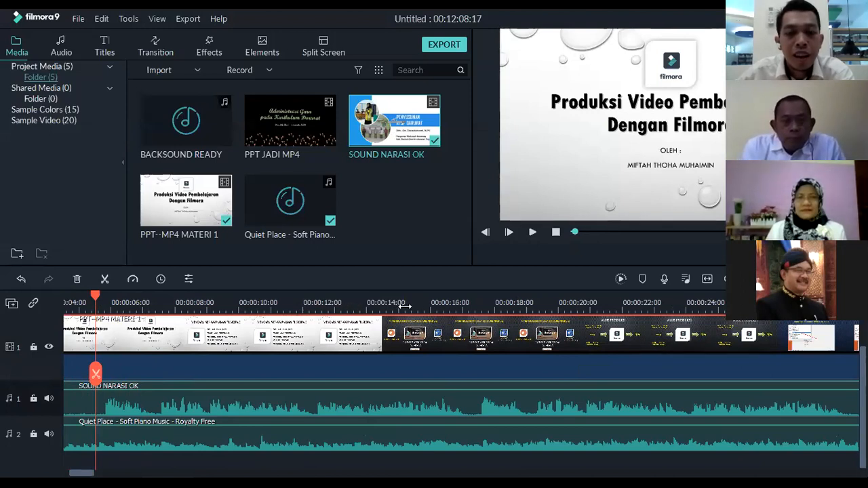
pyautogui.moveTo(411, 308); pyautogui.dragTo(299, 296)
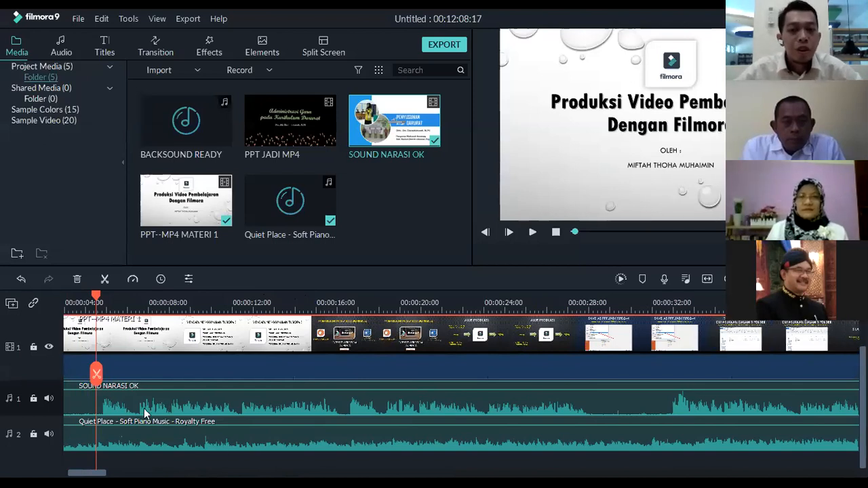
pyautogui.click(102, 407)
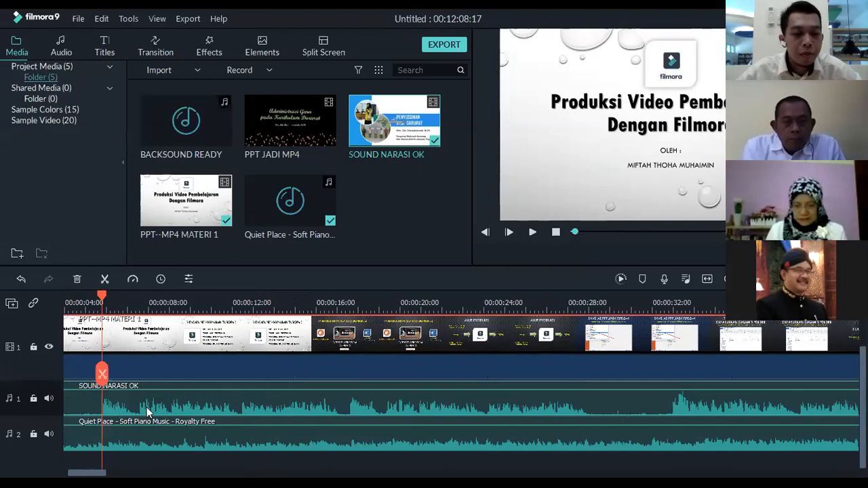
pyautogui.moveTo(92, 473); pyautogui.dragTo(89, 472)
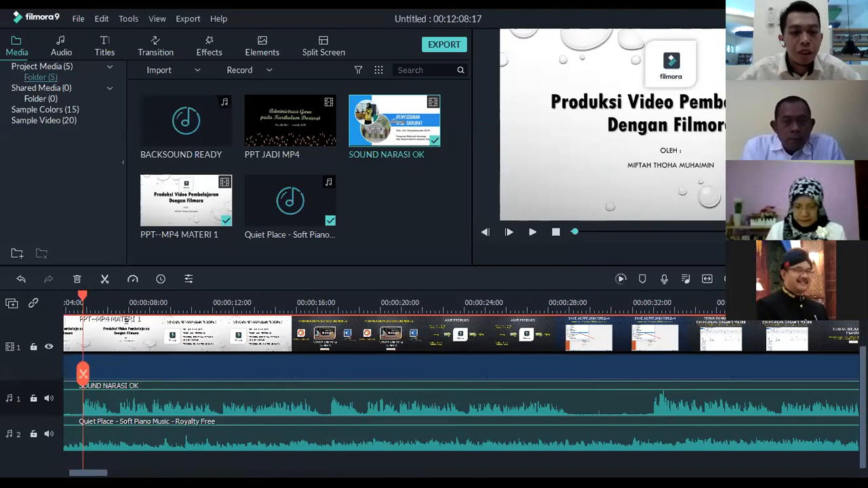
pyautogui.click(4, 402)
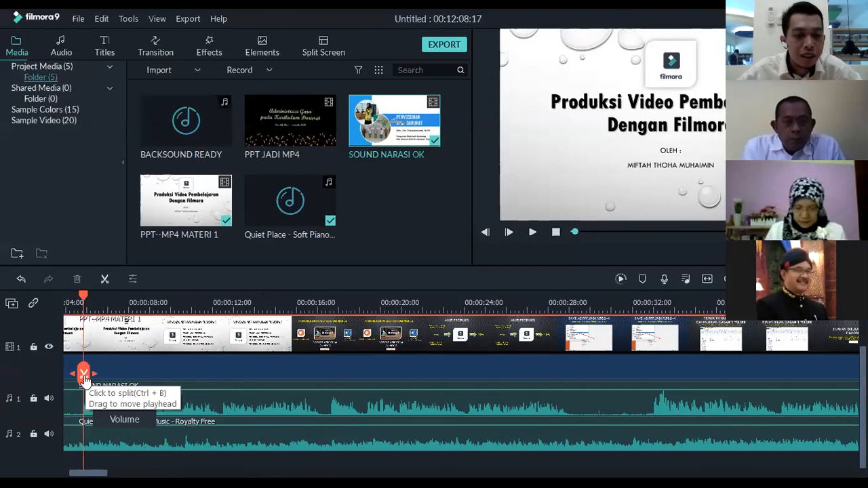
pyautogui.click(83, 375)
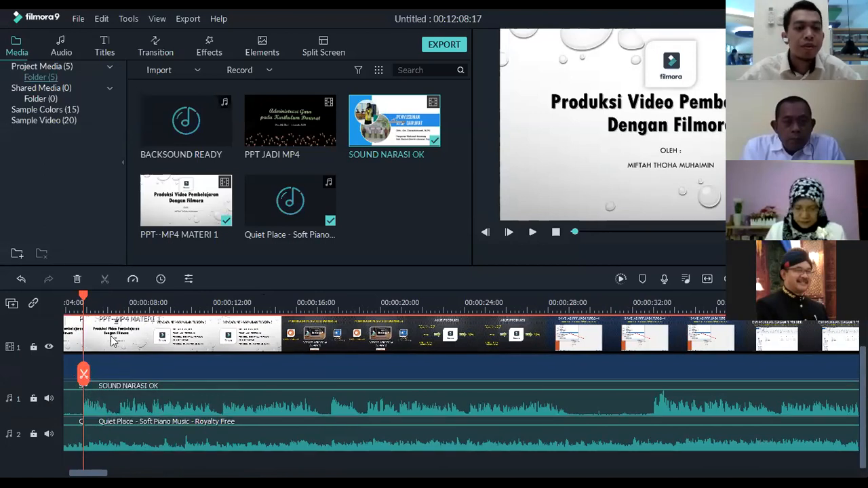
pyautogui.click(95, 299)
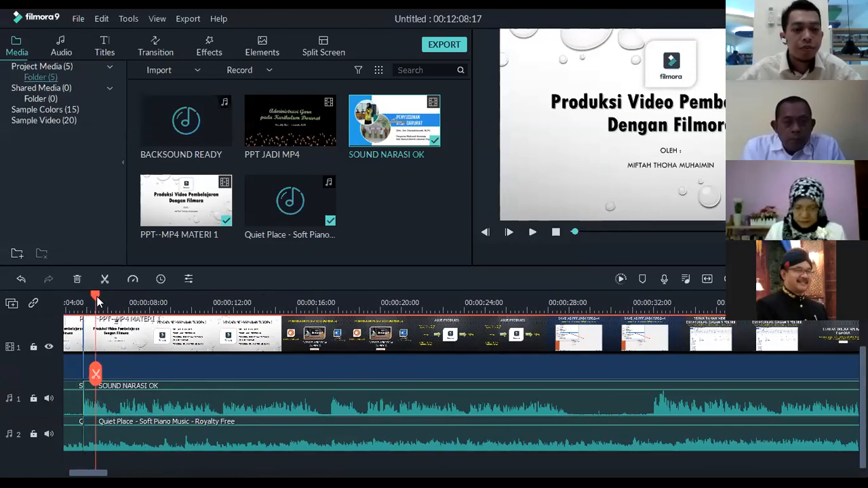
pyautogui.hotkey('ctrl', 'z')
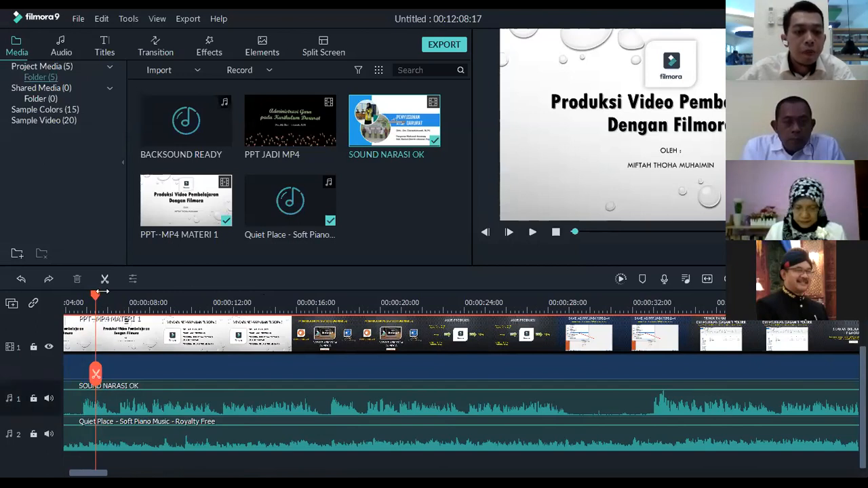
pyautogui.moveTo(98, 294); pyautogui.dragTo(85, 297)
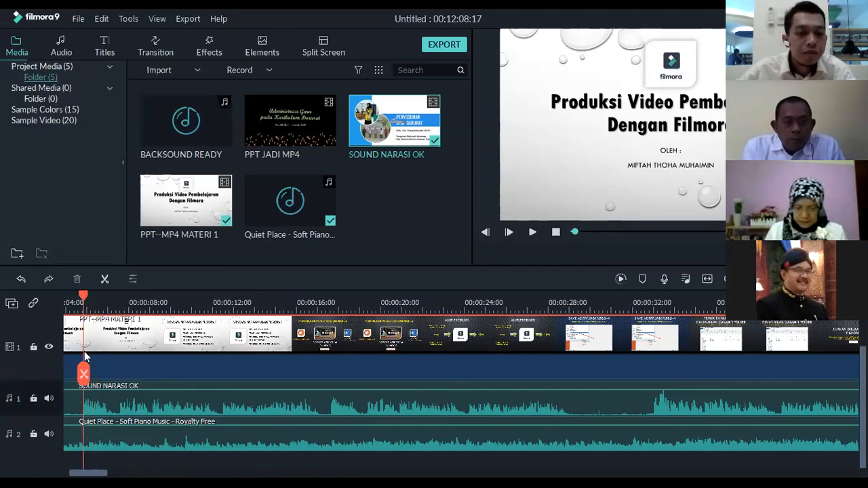
pyautogui.click(84, 372)
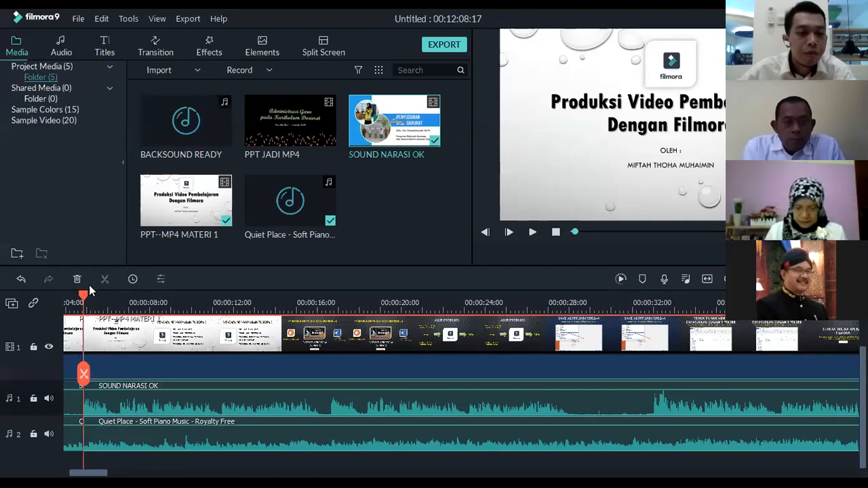
pyautogui.click(148, 299)
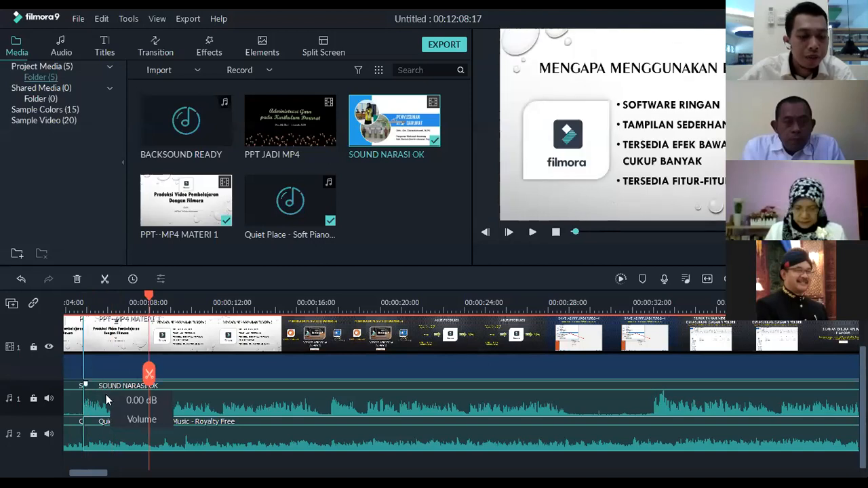
pyautogui.hotkey('ctrl', 'z')
# Split only the SOUND NARASI OK clip where its speech begins, at about 5.8 s
pyautogui.moveTo(149, 298); pyautogui.dragTo(82, 304)
pyautogui.click(110, 408)
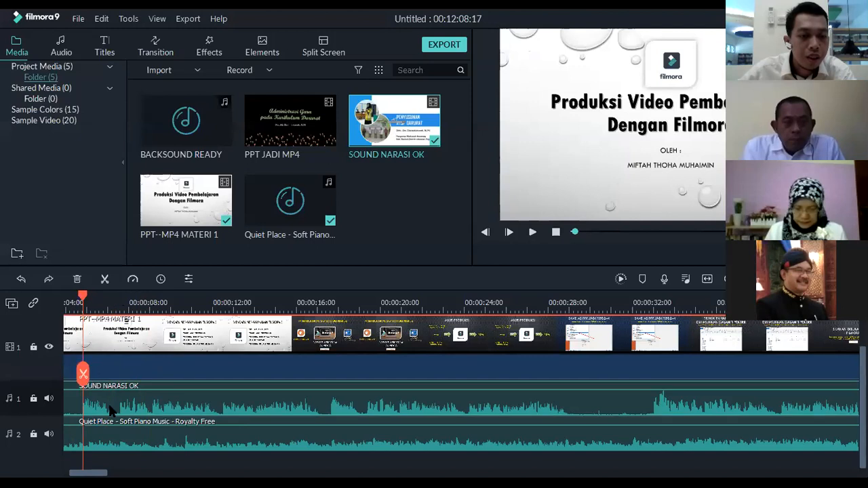
pyautogui.click(82, 373)
pyautogui.click(162, 302)
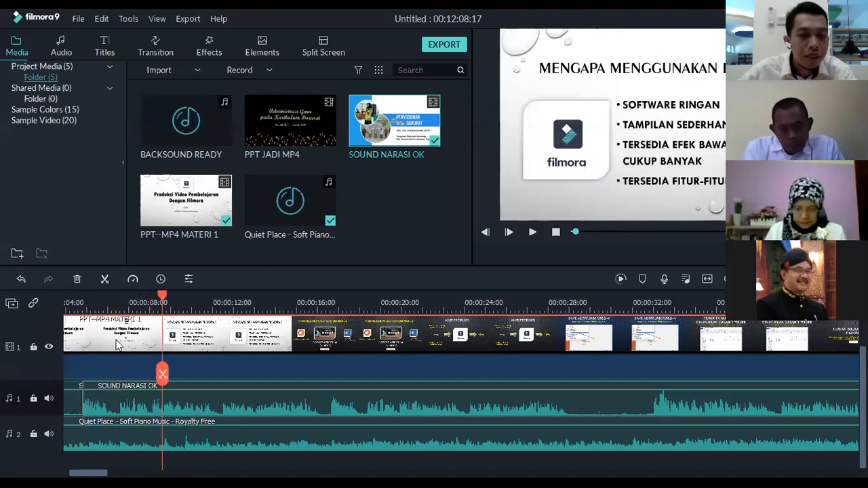
# Split the SOUND NARASI OK clip again at the pause in the speech at about 29 s
pyautogui.moveTo(162, 299); pyautogui.dragTo(374, 302)
pyautogui.moveTo(462, 305); pyautogui.dragTo(570, 323)
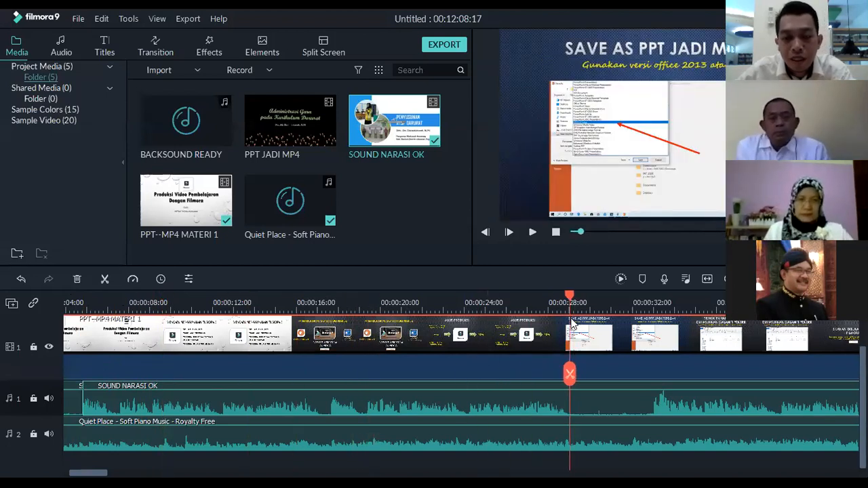
pyautogui.click(571, 377)
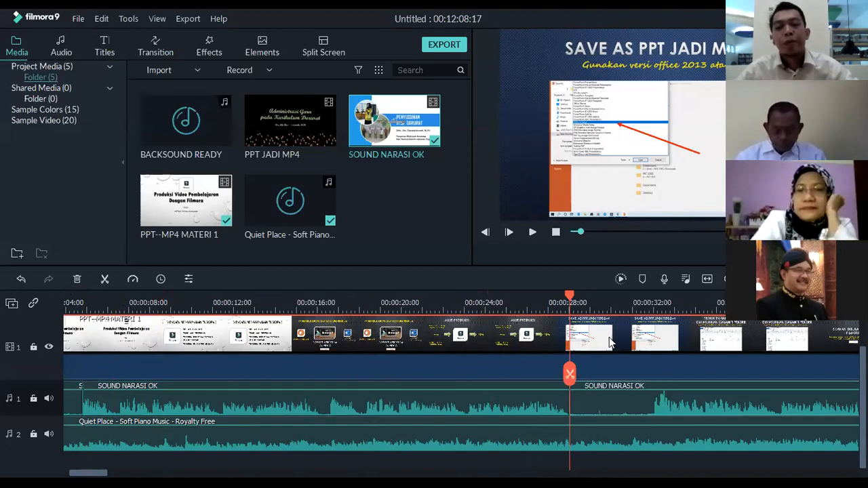
# Move the narration piece after the second split further along audio track 1, leaving a gap of about 2.7 s
pyautogui.moveTo(610, 407); pyautogui.dragTo(724, 411)
pyautogui.moveTo(726, 410); pyautogui.dragTo(666, 409)
pyautogui.moveTo(268, 410); pyautogui.dragTo(306, 411)
pyautogui.moveTo(380, 409); pyautogui.dragTo(323, 409)
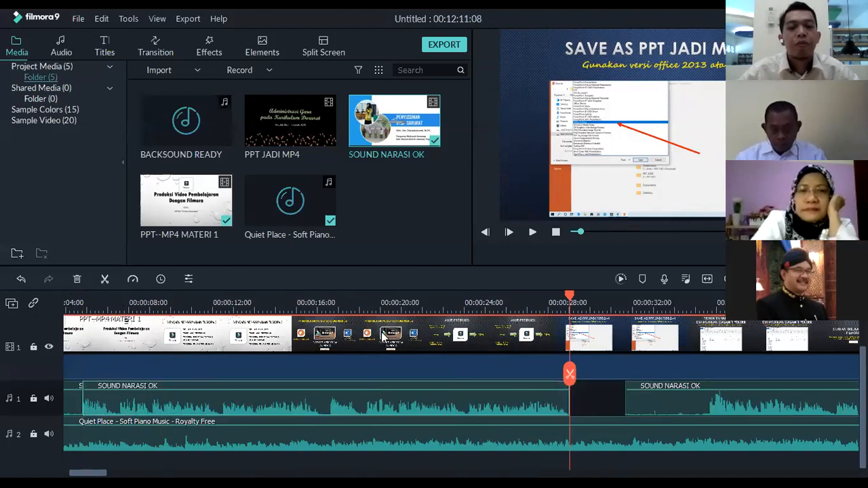
# Ripple-delete the silent opening piece of the narration so the spoken part starts at the beginning of audio track 1
pyautogui.moveTo(580, 291); pyautogui.dragTo(219, 299)
pyautogui.scroll(-2, 260, 310)
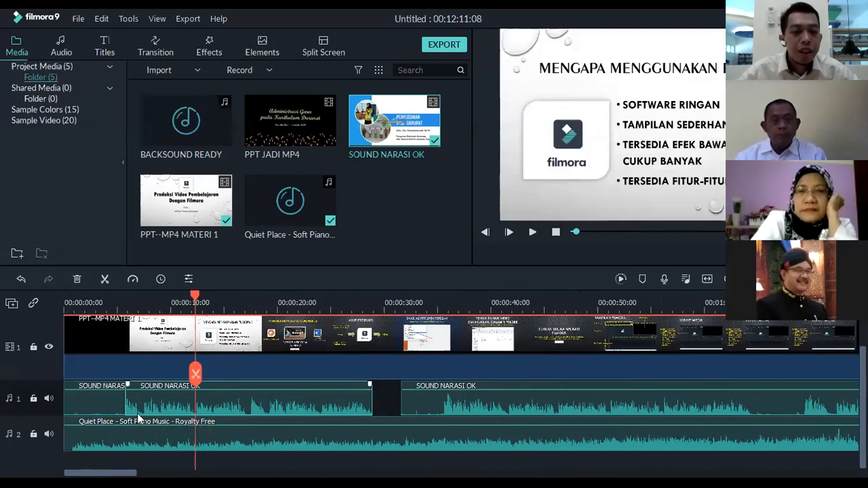
pyautogui.hotkey('alt', 'Delete')
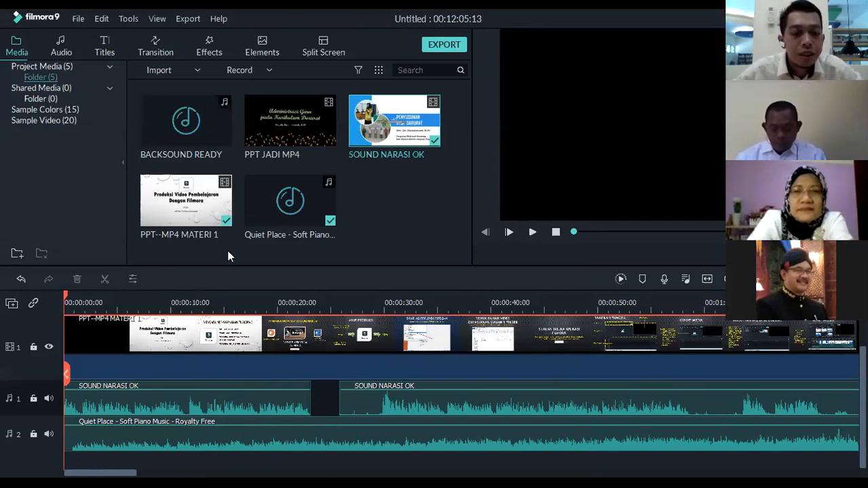
# Split PPT--MP4 MATERI 1 at about 5.7 s on the title slide and move its rear part to the start of the second narration clip
pyautogui.click(141, 399)
pyautogui.moveTo(66, 298); pyautogui.dragTo(314, 324)
pyautogui.click(114, 335)
pyautogui.click(74, 300)
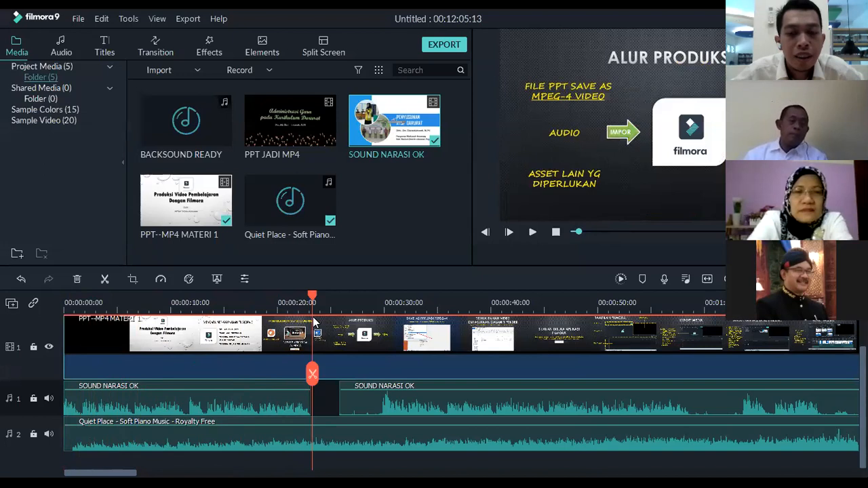
pyautogui.moveTo(314, 324); pyautogui.dragTo(117, 336)
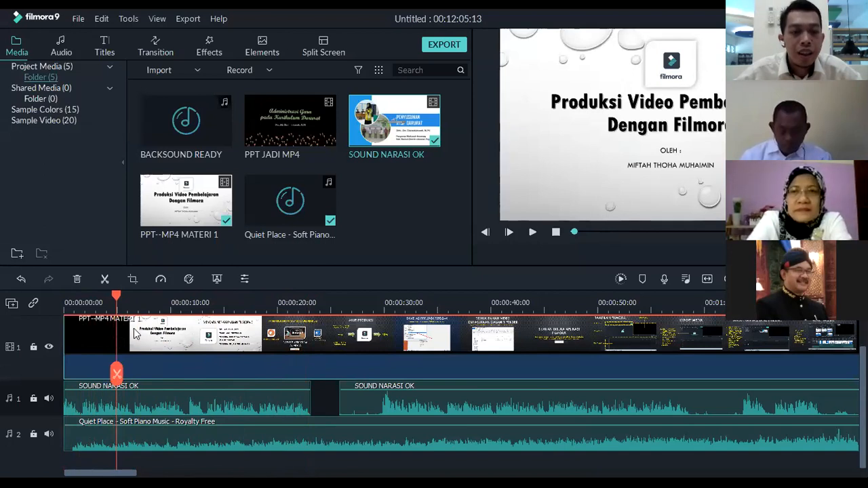
pyautogui.moveTo(124, 299); pyautogui.dragTo(126, 299)
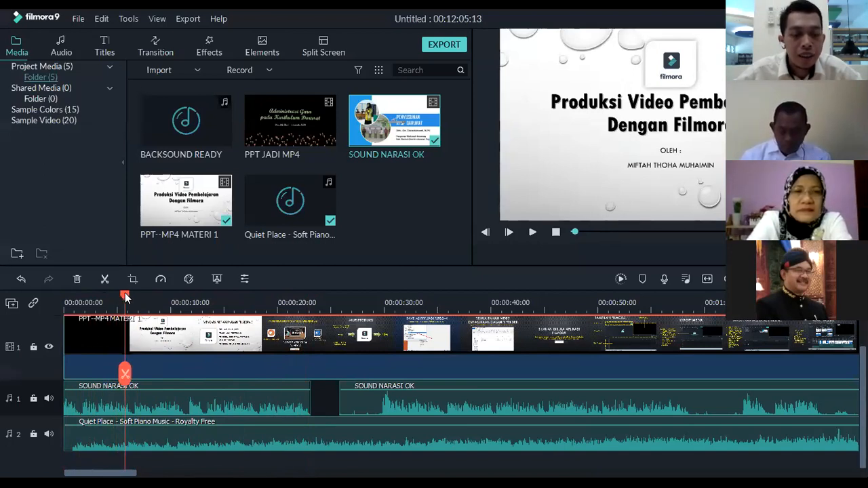
pyautogui.click(123, 376)
pyautogui.moveTo(185, 355); pyautogui.dragTo(359, 350)
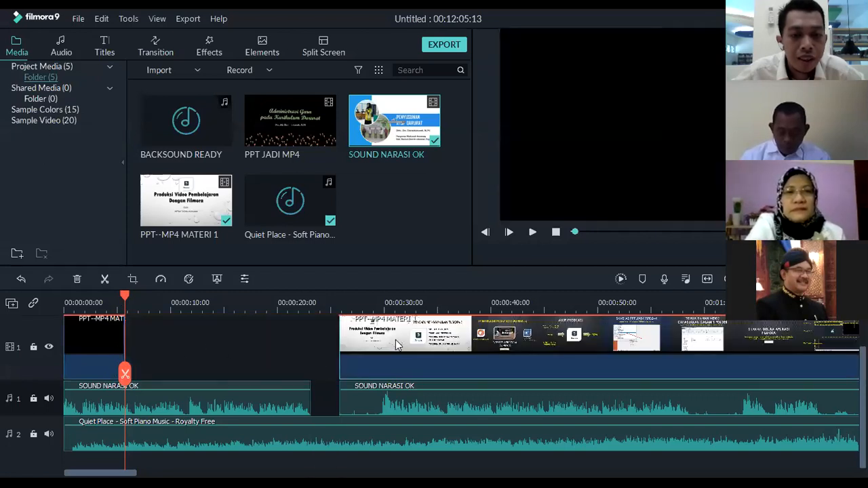
# Capture a snapshot of the title slide at about 4.7 s into the project media
pyautogui.moveTo(124, 297); pyautogui.dragTo(115, 296)
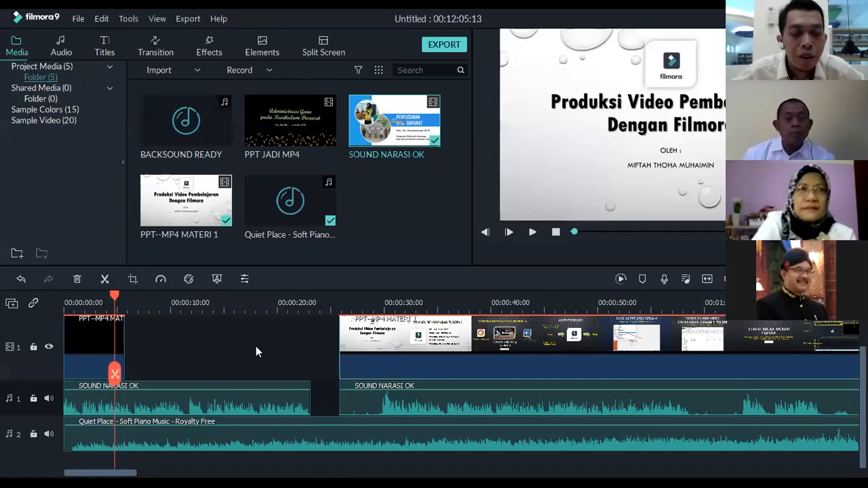
pyautogui.moveTo(628, 151)
pyautogui.mouseDown()
pyautogui.moveTo(731, 117)
pyautogui.moveTo(637, 141)
pyautogui.moveTo(632, 151)
pyautogui.mouseUp()
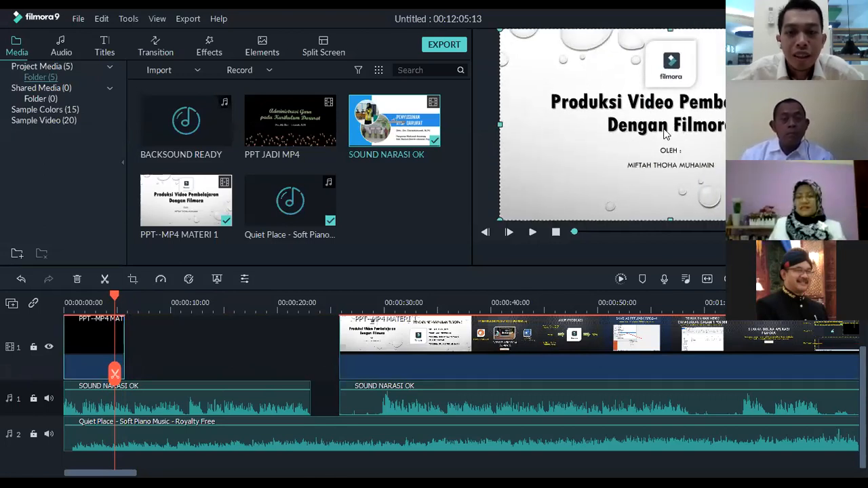
pyautogui.click(231, 333)
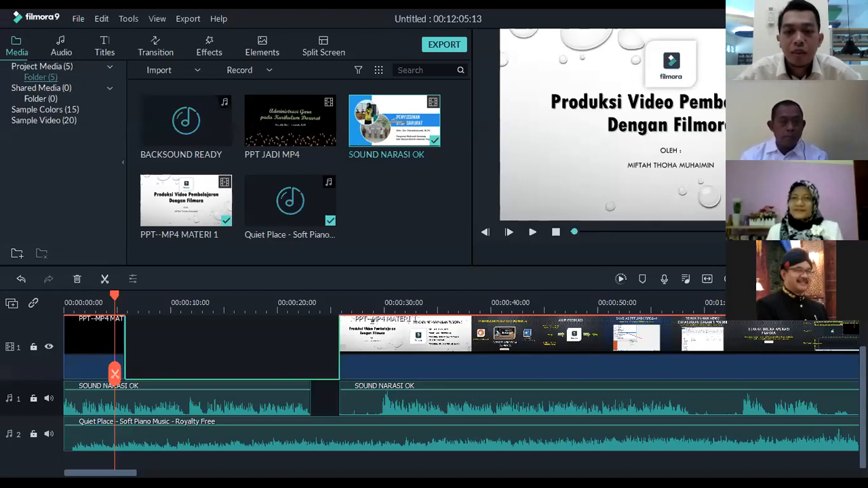
pyautogui.click(808, 255)
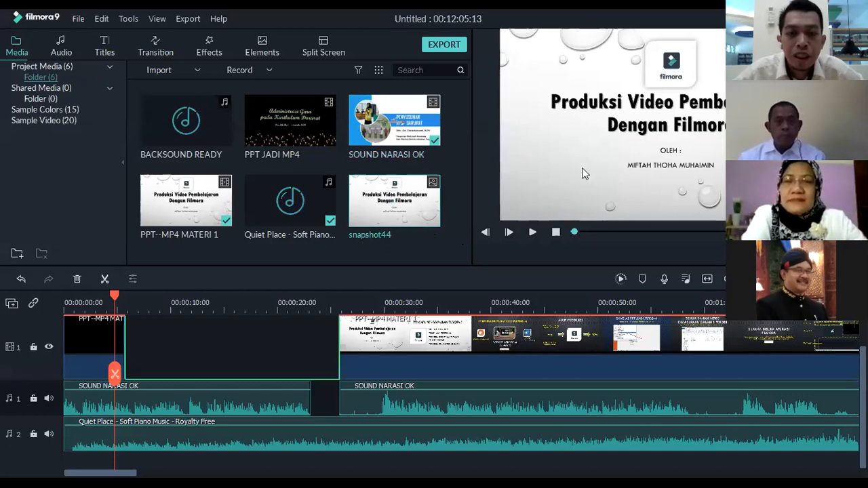
# Insert the title-slide snapshot after the first video piece, ending at about 20 s, and move the following video and narration clips further back
pyautogui.moveTo(430, 207); pyautogui.dragTo(412, 220)
pyautogui.moveTo(312, 285); pyautogui.dragTo(278, 365)
pyautogui.moveTo(338, 369); pyautogui.dragTo(397, 367)
pyautogui.moveTo(355, 403); pyautogui.dragTo(399, 407)
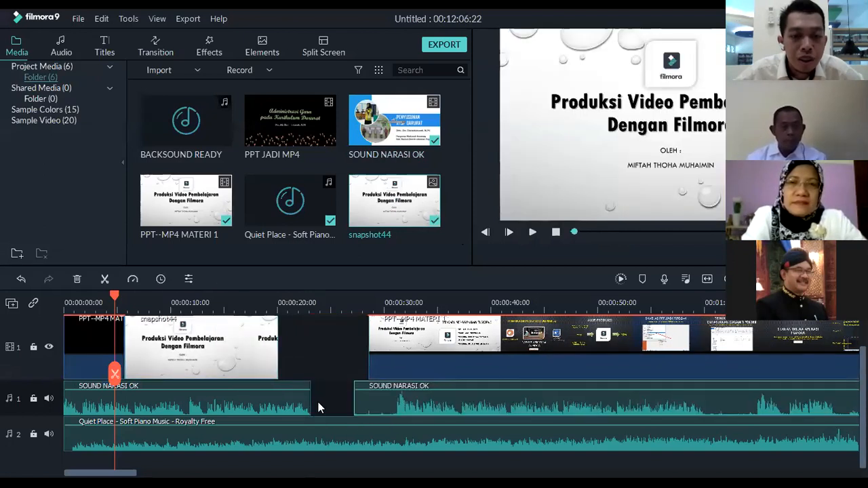
# Extend the title-slide snapshot to about 21.8 s and move the rear part of PPT--MP4 MATERI 1 directly against its end
pyautogui.click(266, 357)
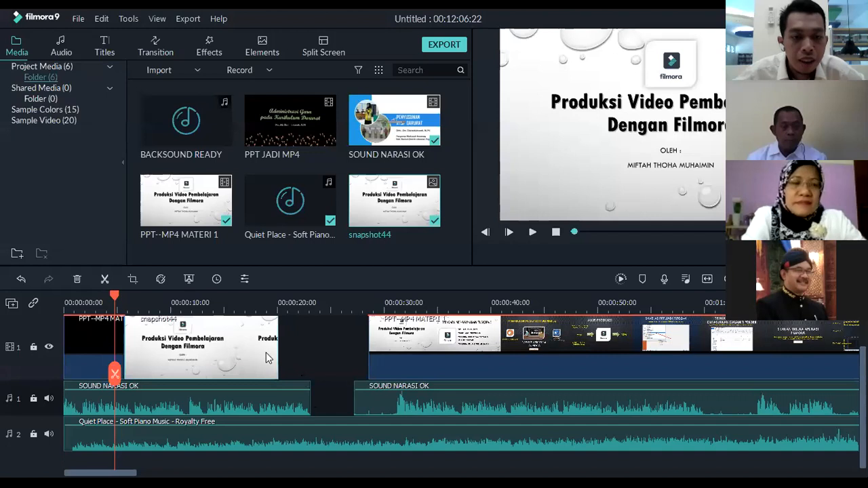
pyautogui.moveTo(279, 357); pyautogui.dragTo(300, 369)
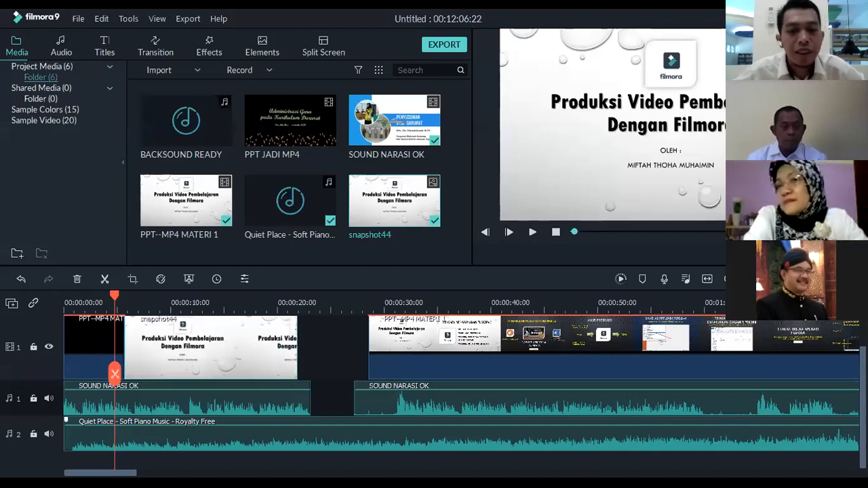
pyautogui.moveTo(469, 355); pyautogui.dragTo(227, 362)
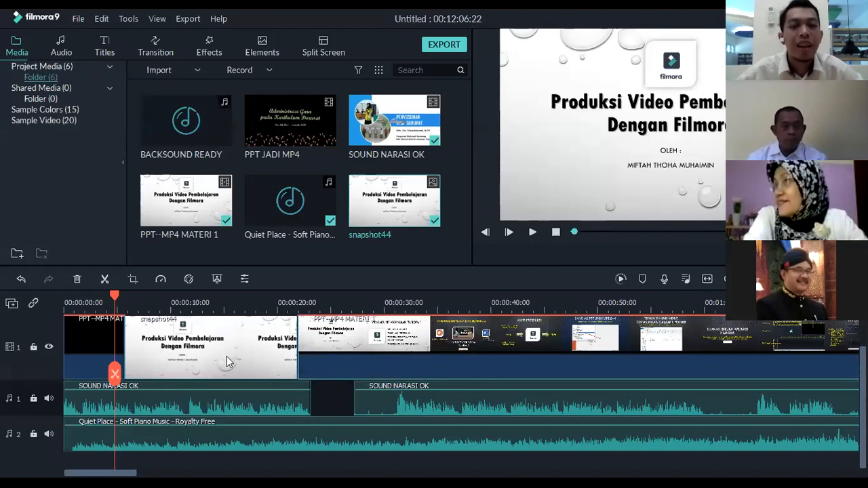
# Play the timeline from the start to about 24 s to check the narration against the extended title slide
pyautogui.moveTo(116, 291); pyautogui.dragTo(49, 303)
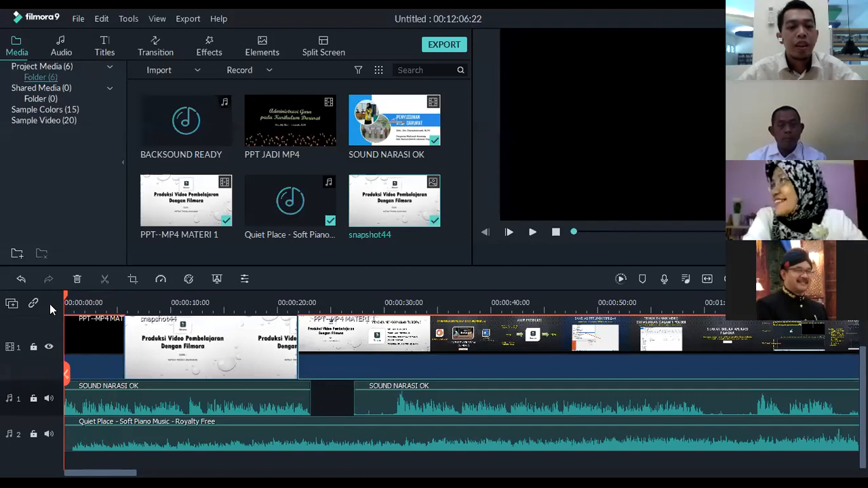
pyautogui.press('space')
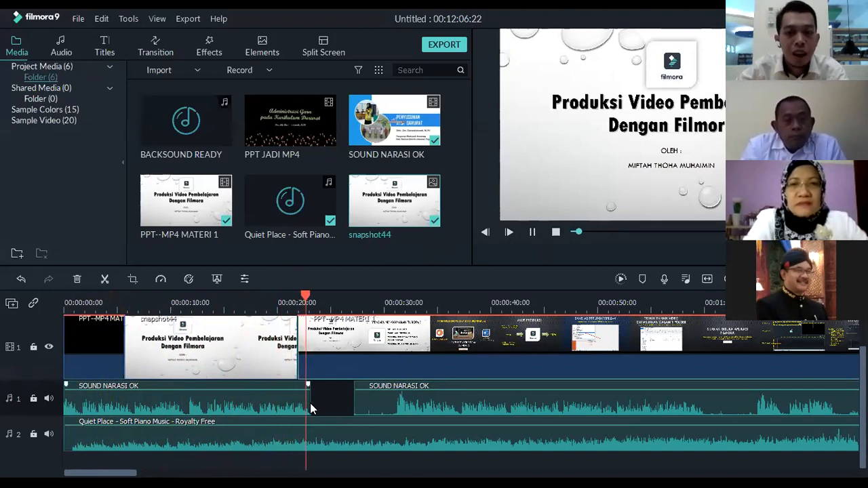
pyautogui.press('space')
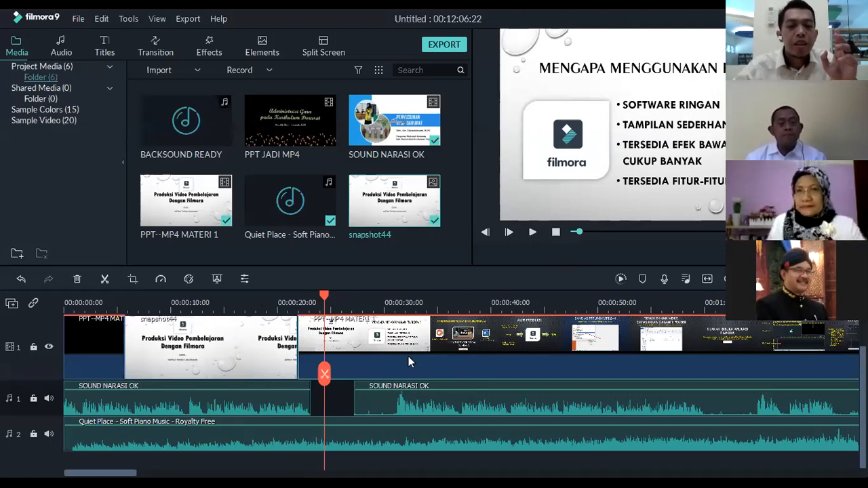
# Delete the rear part of PPT--MP4 MATERI 1 and the second SOUND NARASI OK piece from the timeline
pyautogui.press('Delete')
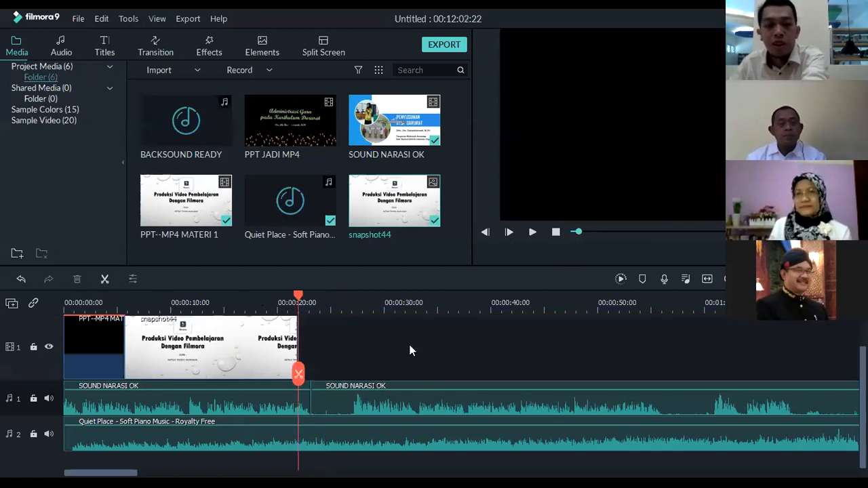
pyautogui.click(399, 410)
pyautogui.press('Delete')
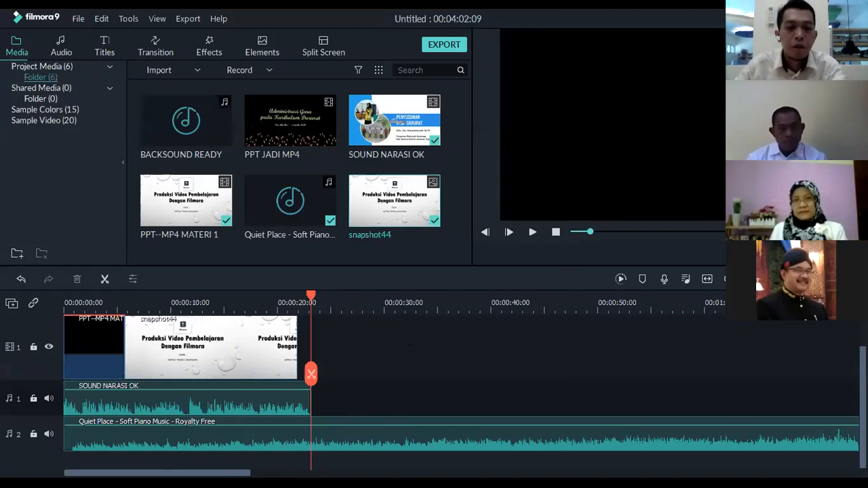
# Shorten the Quiet Place background music to end with the remaining narration clip at about 23 s
pyautogui.moveTo(572, 310); pyautogui.dragTo(327, 310)
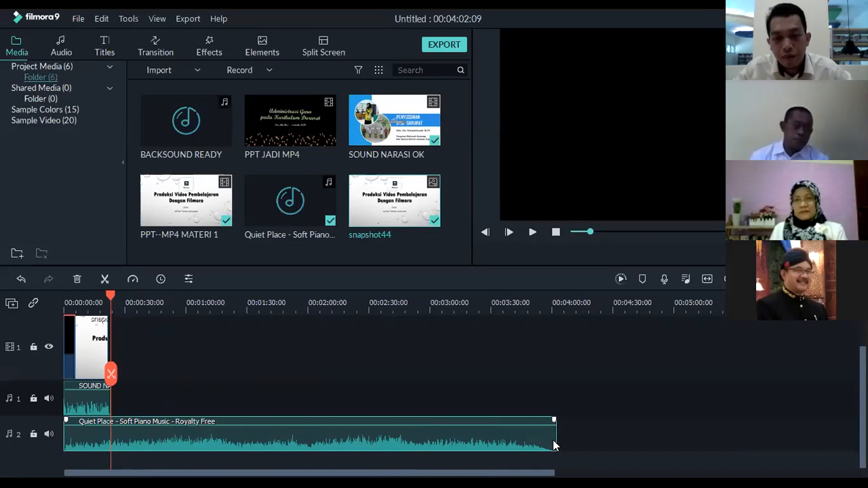
pyautogui.moveTo(555, 441); pyautogui.dragTo(110, 430)
pyautogui.moveTo(126, 303); pyautogui.dragTo(470, 338)
pyautogui.moveTo(654, 473); pyautogui.dragTo(410, 473)
pyautogui.moveTo(410, 307); pyautogui.dragTo(290, 306)
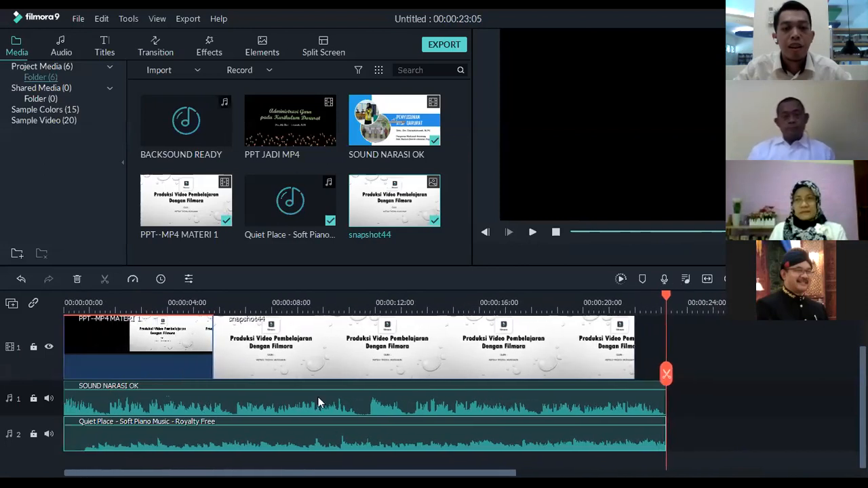
# Extend the title-slide snapshot to about 23 s so it ends together with the narration and music
pyautogui.moveTo(667, 299); pyautogui.dragTo(691, 297)
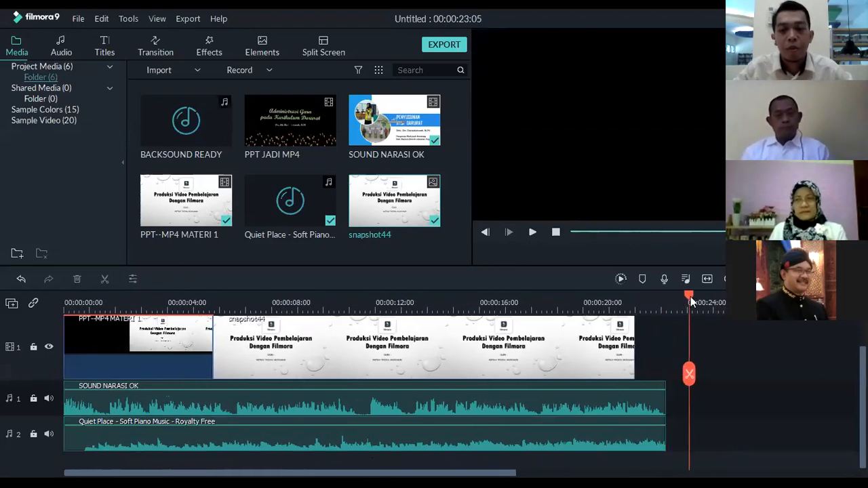
pyautogui.click(617, 350)
pyautogui.moveTo(635, 350); pyautogui.dragTo(667, 349)
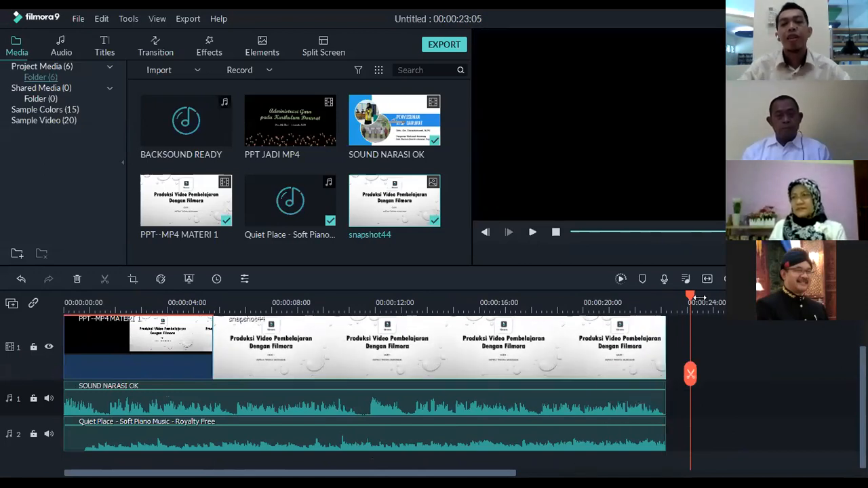
# Play the timeline from about 20 s to check the ending of the title slide, narration and music
pyautogui.moveTo(694, 302); pyautogui.dragTo(583, 302)
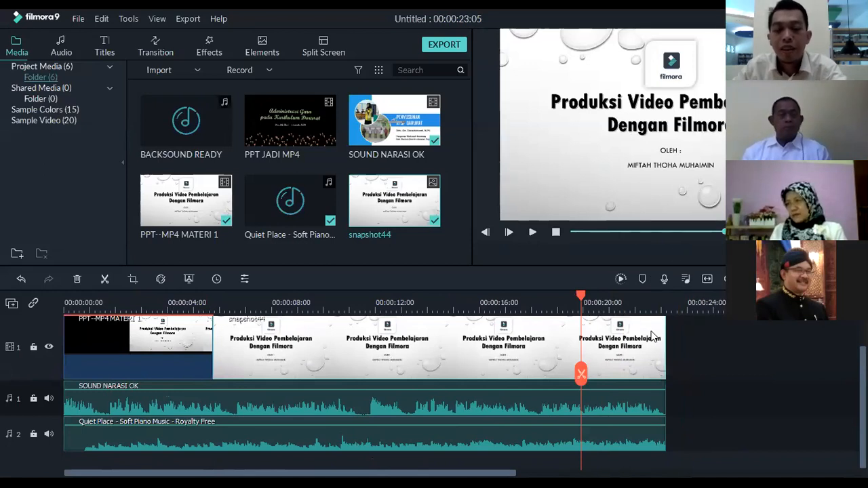
pyautogui.press('space')
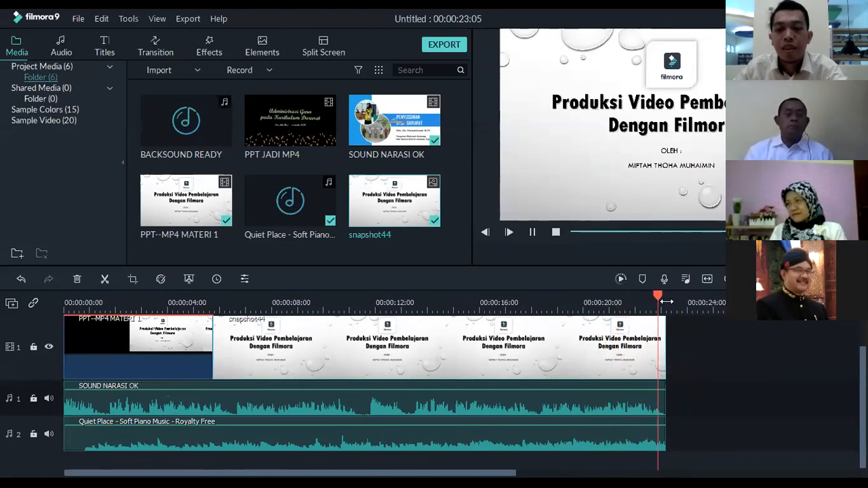
pyautogui.press('space')
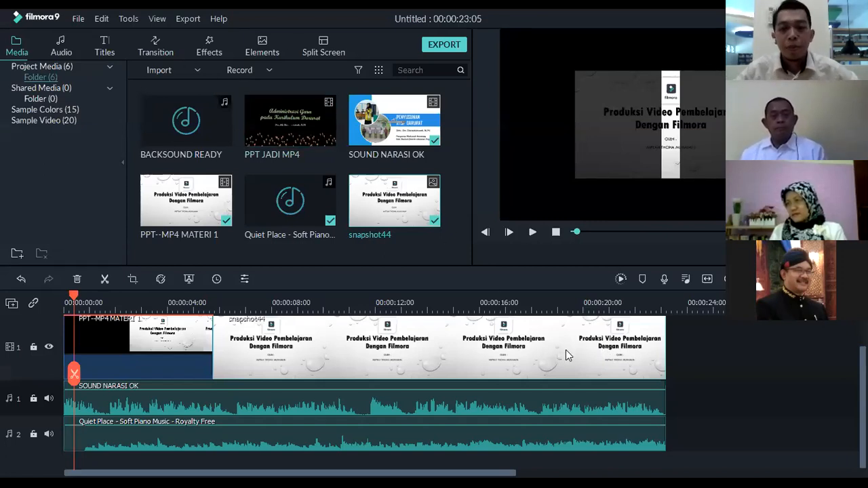
pyautogui.click(656, 303)
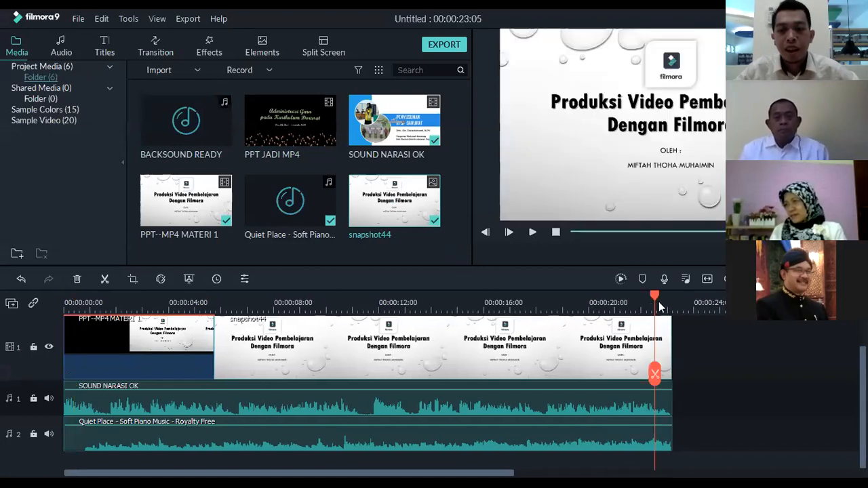
pyautogui.moveTo(672, 300)
pyautogui.mouseDown()
pyautogui.moveTo(649, 302)
pyautogui.moveTo(668, 303)
pyautogui.mouseUp()
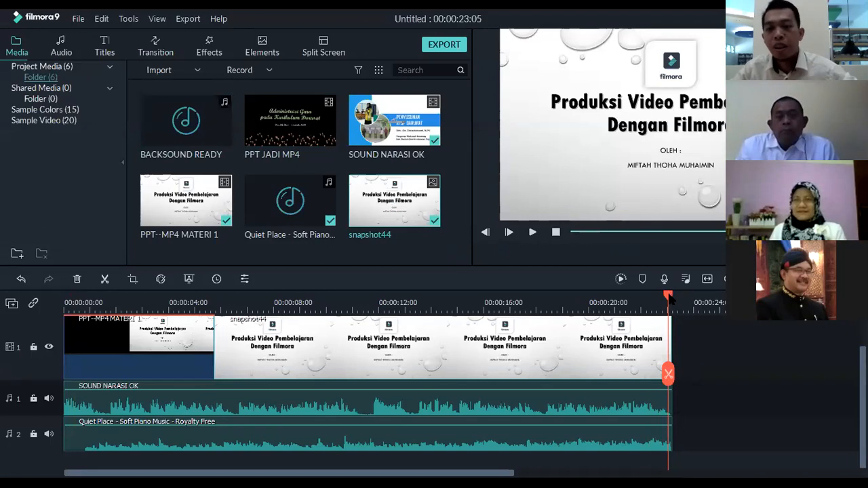
pyautogui.moveTo(670, 298)
pyautogui.mouseDown()
pyautogui.moveTo(677, 300)
pyautogui.moveTo(657, 299)
pyautogui.mouseUp()
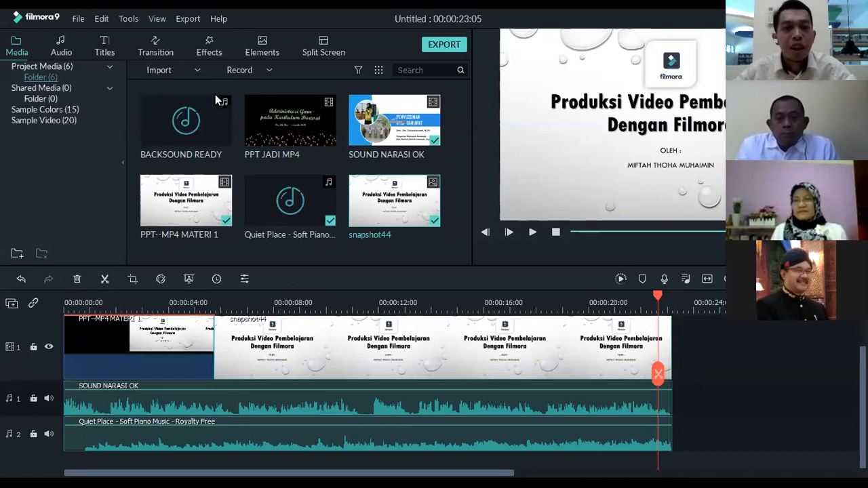
# Look through the effects, audio, titles and transition libraries
pyautogui.click(207, 49)
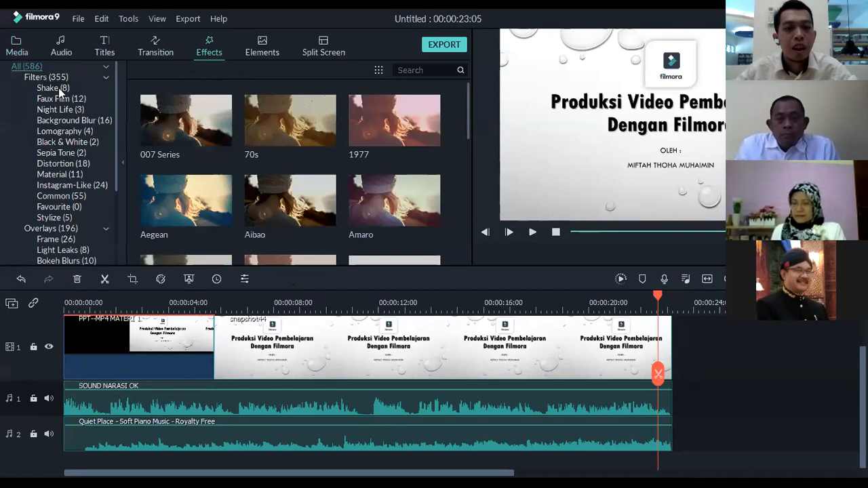
pyautogui.scroll(-5, 78, 155)
pyautogui.scroll(5, 80, 173)
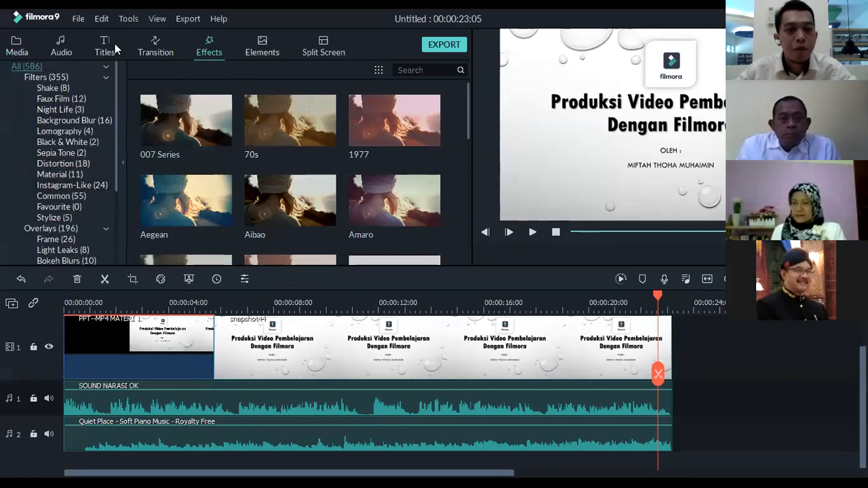
pyautogui.click(12, 49)
pyautogui.click(61, 46)
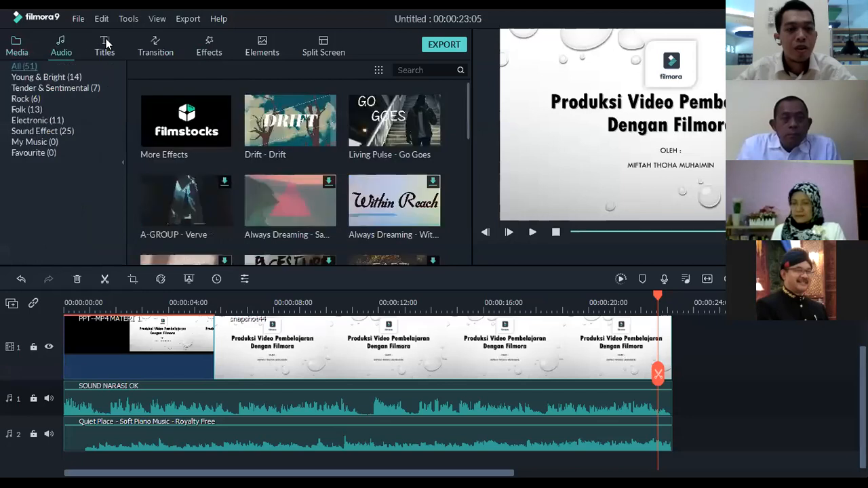
pyautogui.click(106, 42)
pyautogui.click(157, 44)
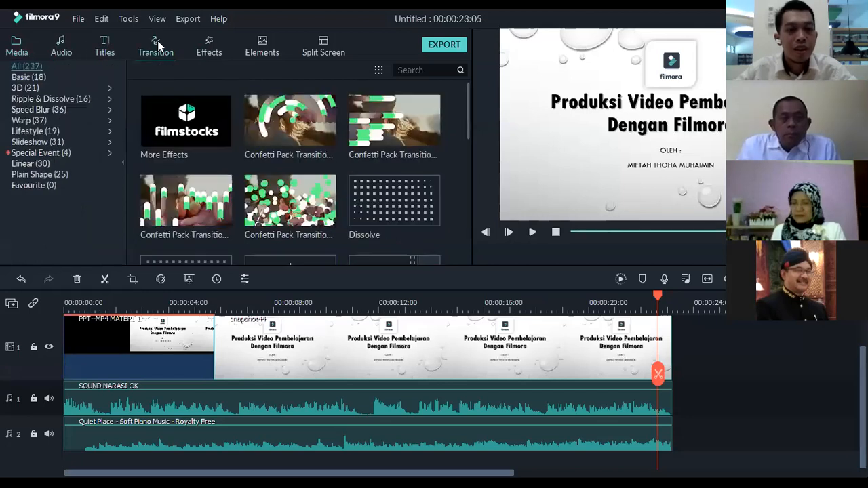
pyautogui.click(209, 47)
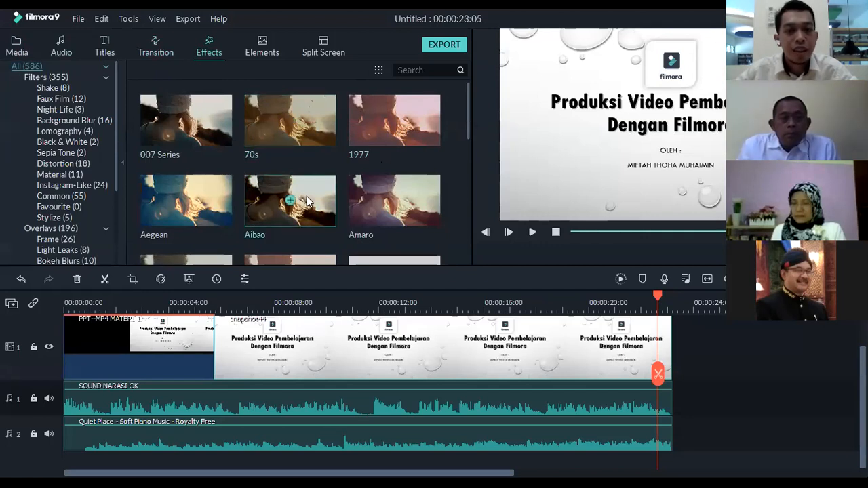
# Try the Dissolve transition from the Basic category on both ends of the title-slide snapshot and undo it
pyautogui.click(160, 47)
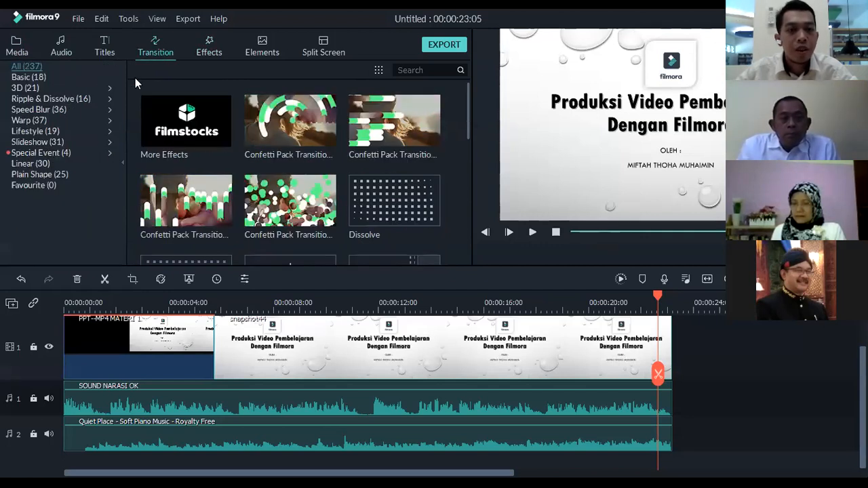
pyautogui.click(28, 77)
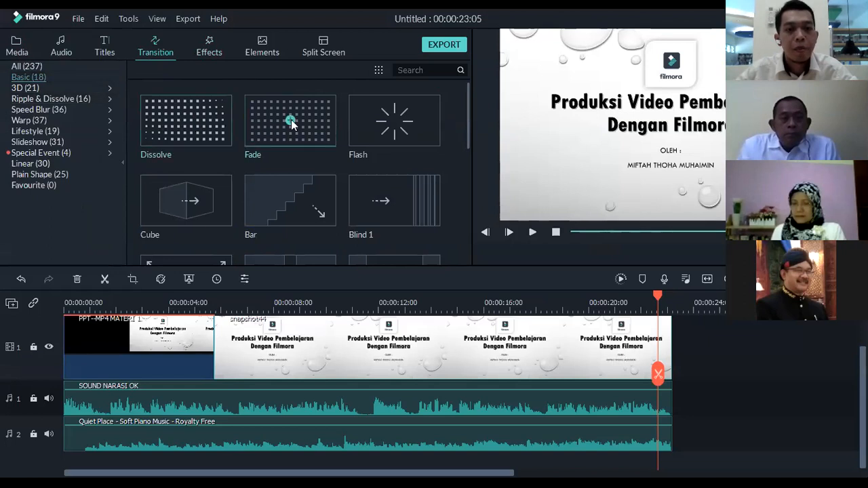
pyautogui.click(264, 122)
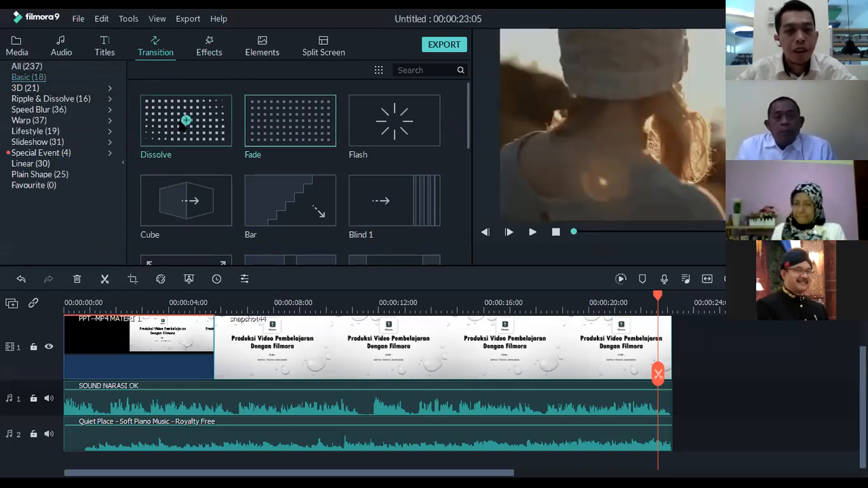
pyautogui.click(186, 121)
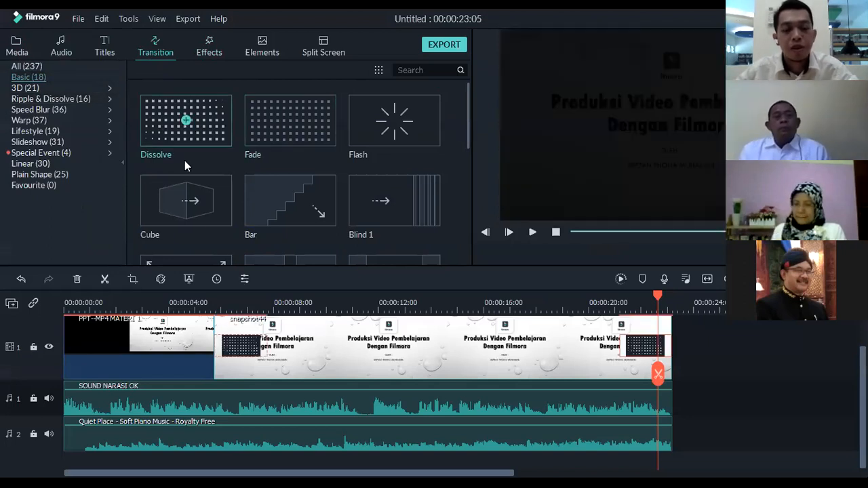
pyautogui.hotkey('ctrl', 'z')
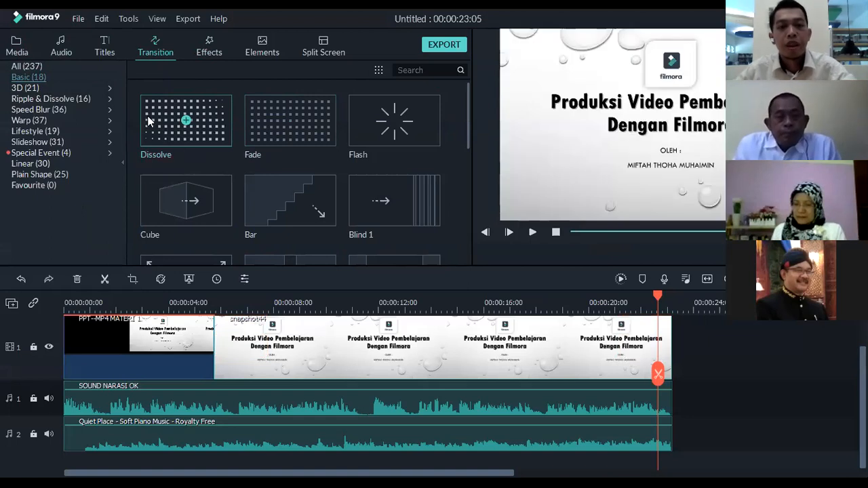
# Place the Dissolve transition only at the end of the title-slide snapshot
pyautogui.moveTo(150, 122); pyautogui.dragTo(231, 173)
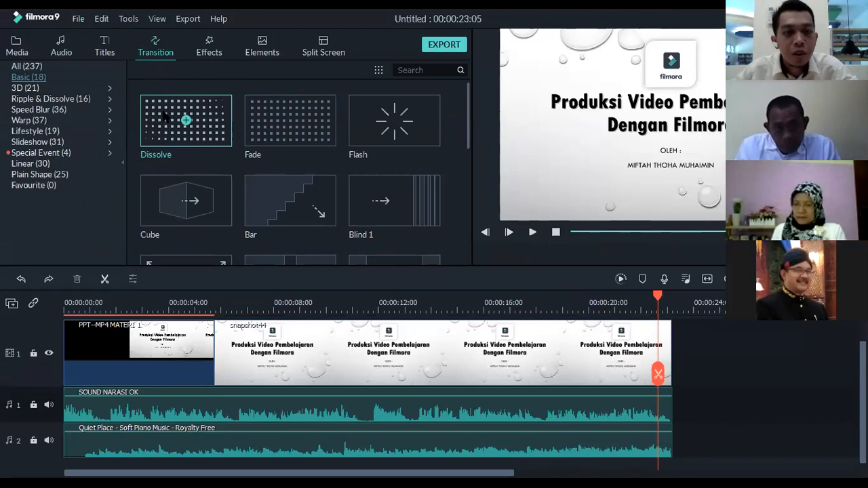
pyautogui.moveTo(566, 278); pyautogui.dragTo(650, 352)
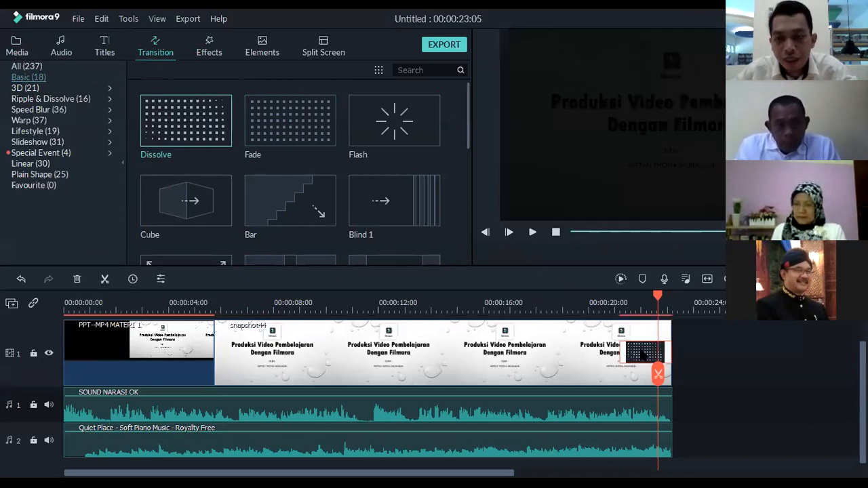
pyautogui.moveTo(485, 357); pyautogui.dragTo(601, 332)
pyautogui.hotkey('ctrl', 'z')
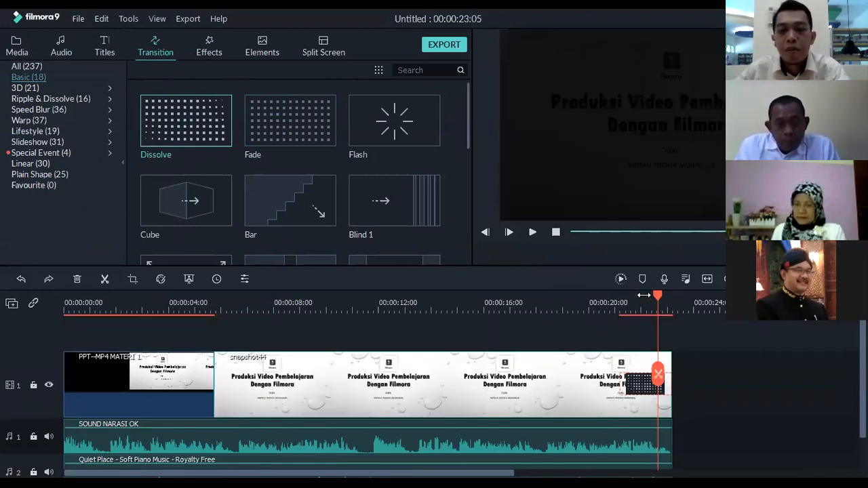
# Play the timeline from about 19 s to preview the Dissolve at the end of the snapshot
pyautogui.moveTo(661, 300); pyautogui.dragTo(603, 295)
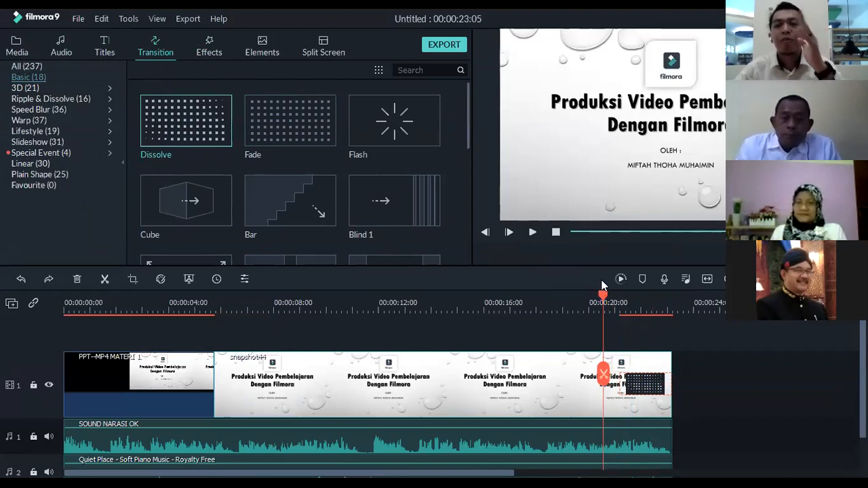
pyautogui.moveTo(603, 296); pyautogui.dragTo(560, 298)
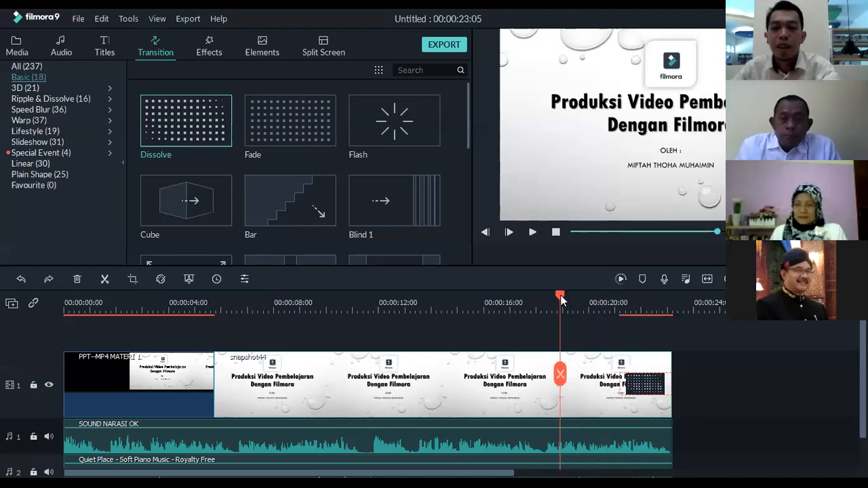
pyautogui.press('space')
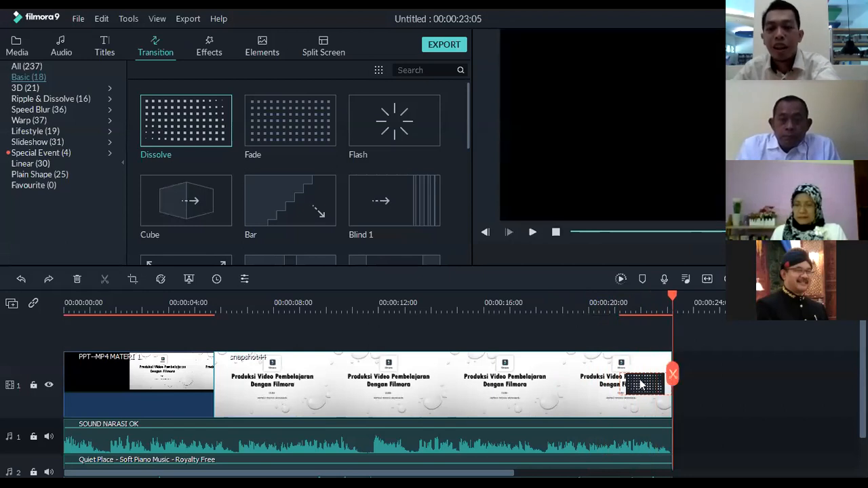
# Remove the Dissolve transition from the end of the title-slide snapshot, keeping the snapshot, and replay the ending
pyautogui.press('Delete')
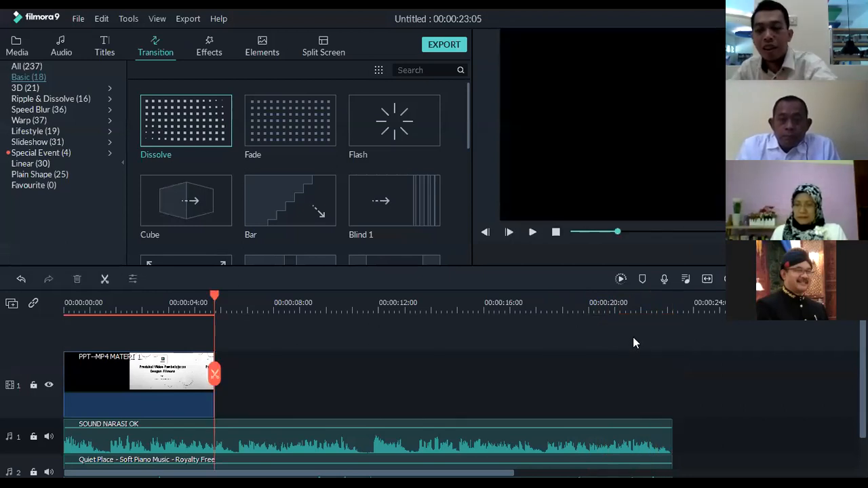
pyautogui.hotkey('ctrl', 'z')
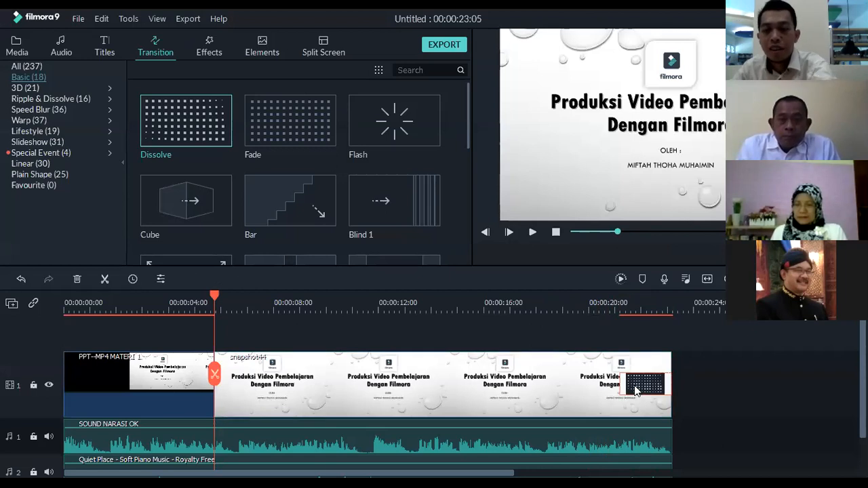
pyautogui.click(631, 302)
pyautogui.press('space')
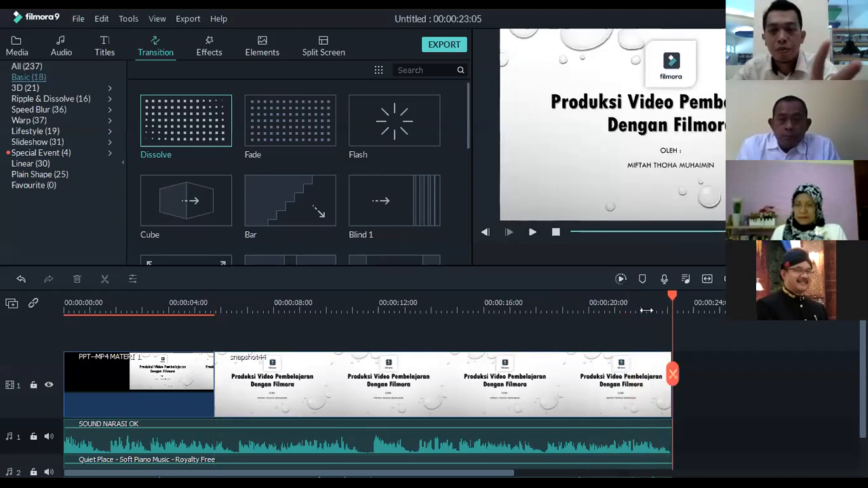
pyautogui.moveTo(673, 295); pyautogui.dragTo(678, 295)
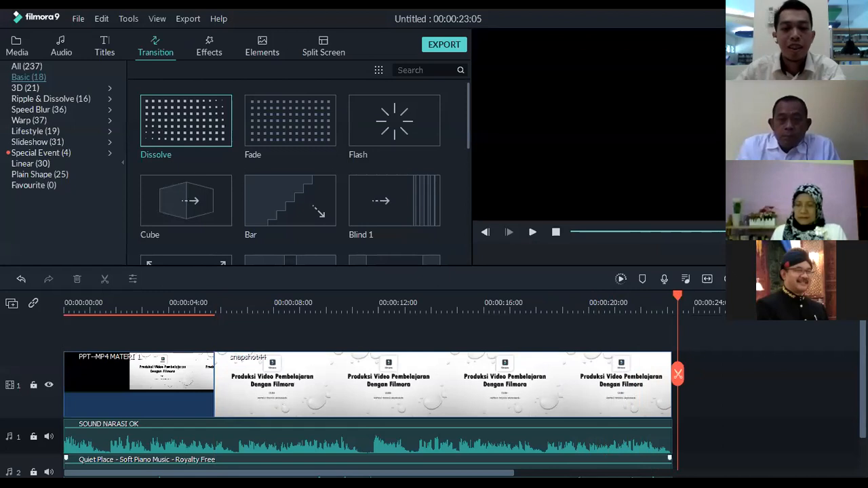
# Look through the End Credits and Titles categories of the title presets
pyautogui.moveTo(153, 301)
pyautogui.mouseDown()
pyautogui.moveTo(113, 303)
pyautogui.moveTo(139, 303)
pyautogui.mouseUp()
pyautogui.moveTo(380, 473); pyautogui.dragTo(307, 473)
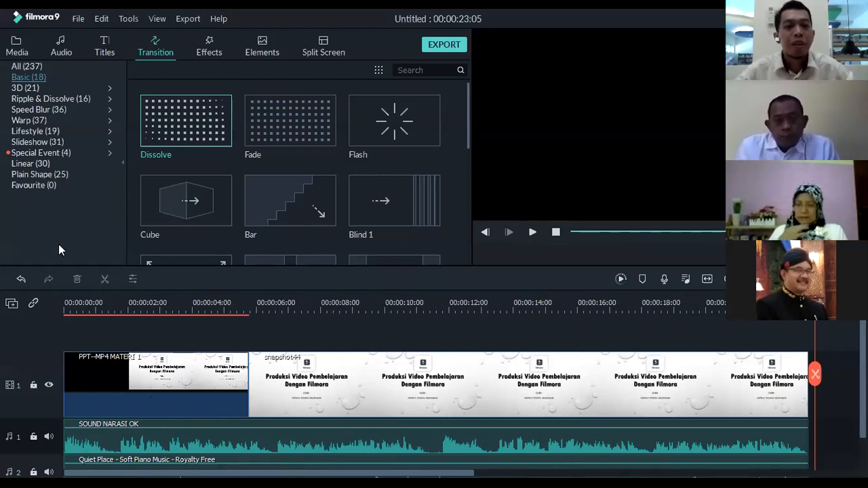
pyautogui.click(103, 57)
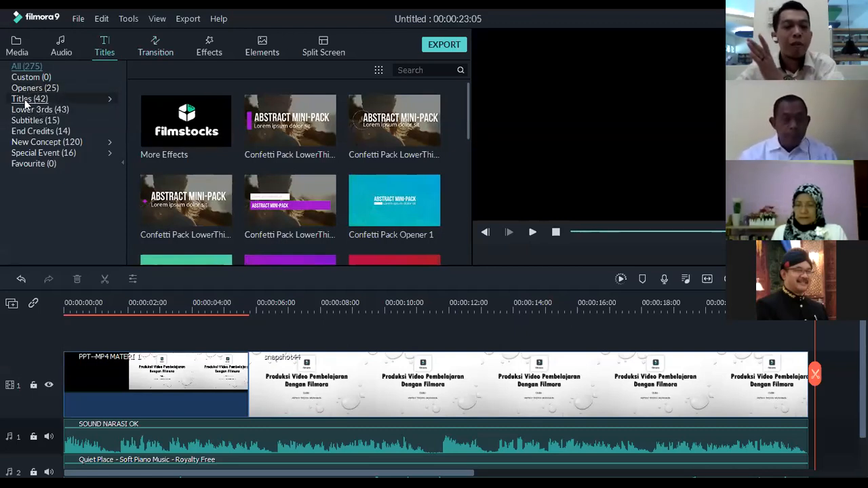
pyautogui.click(41, 133)
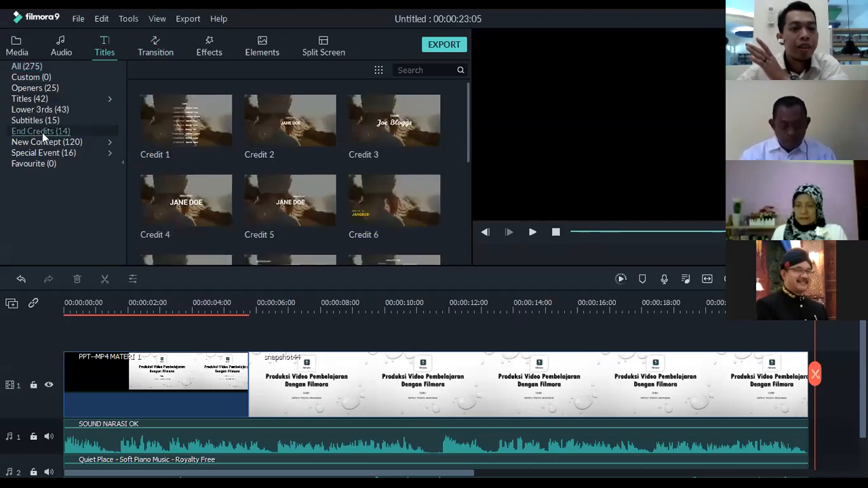
pyautogui.click(30, 101)
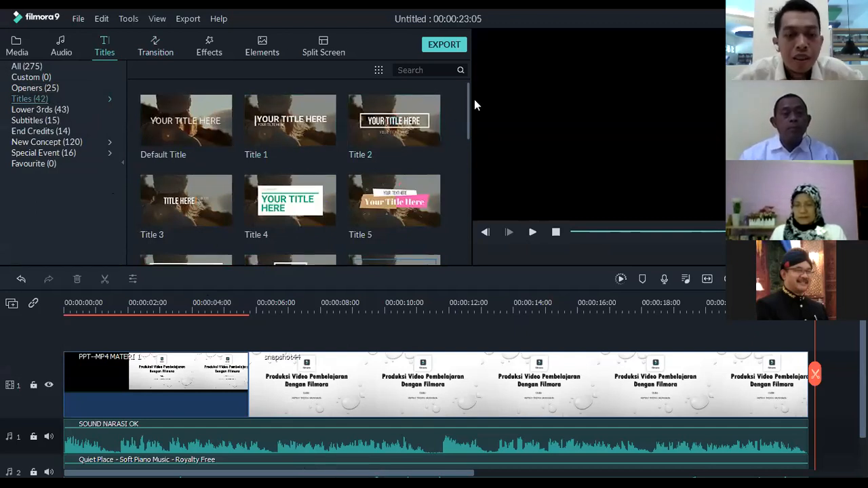
# Browse the Titles category and preview the Title 1, Title 26 and Title 7 presets
pyautogui.moveTo(468, 103)
pyautogui.mouseDown()
pyautogui.moveTo(474, 224)
pyautogui.moveTo(474, 96)
pyautogui.mouseUp()
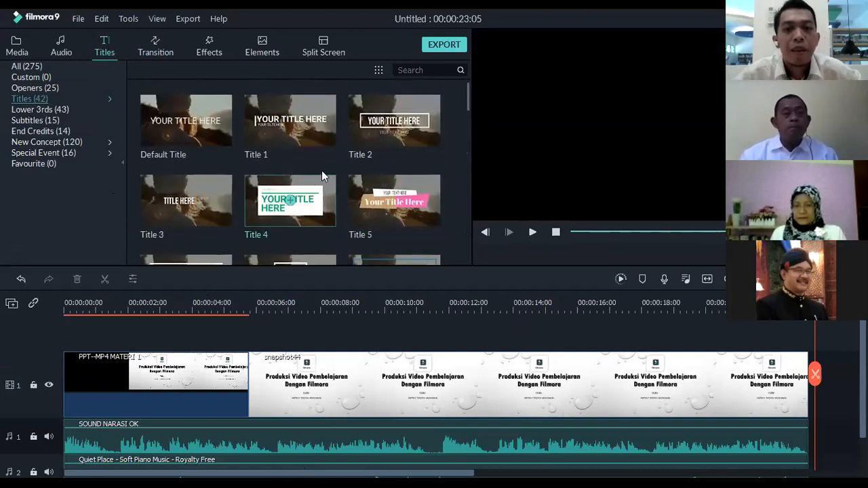
pyautogui.click(323, 126)
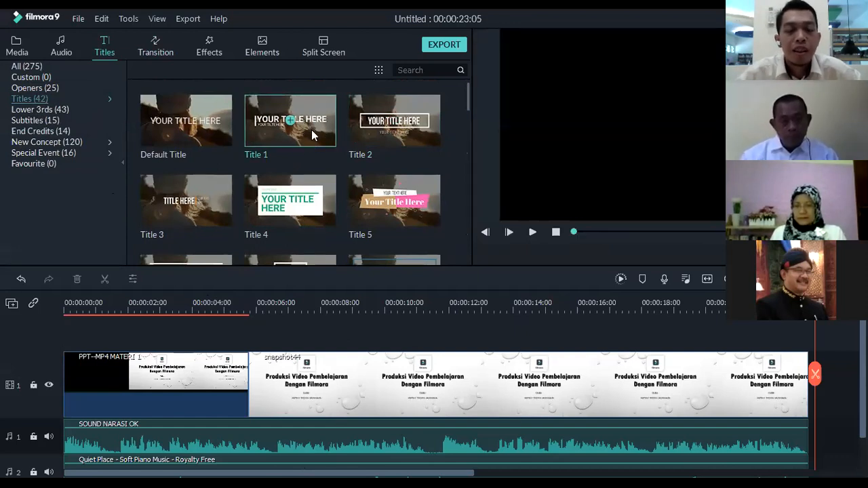
pyautogui.doubleClick(319, 122)
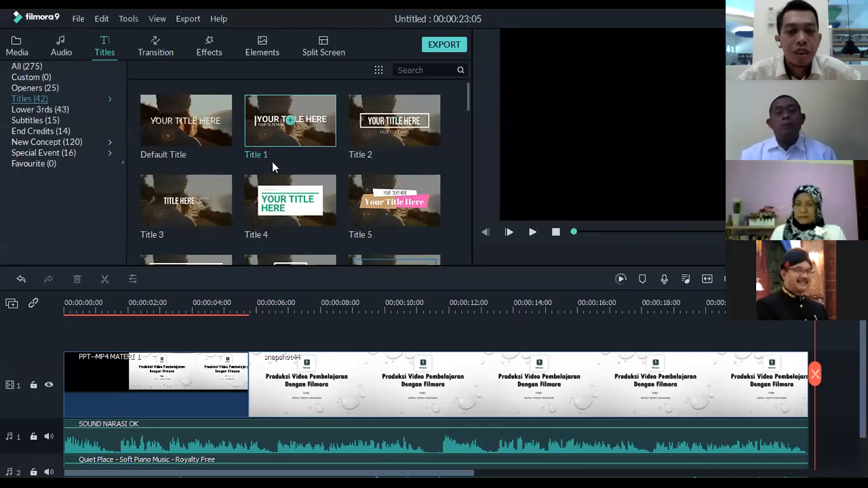
pyautogui.scroll(-3, 339, 179)
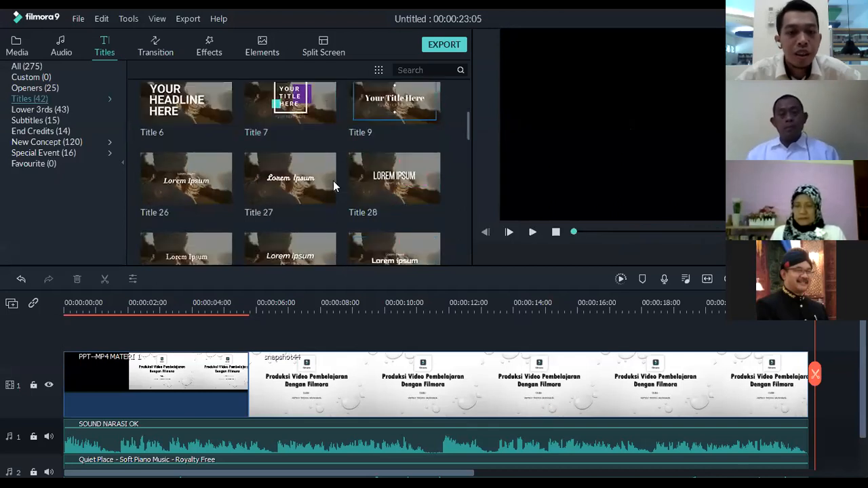
pyautogui.click(207, 193)
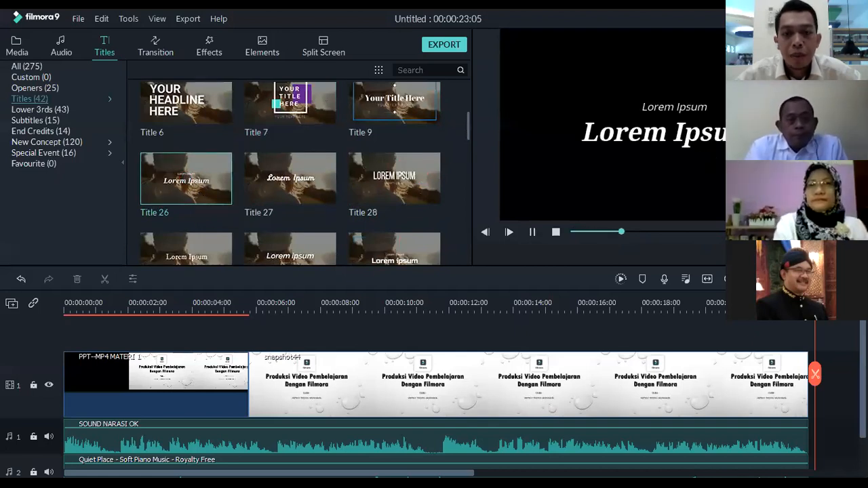
pyautogui.scroll(-2, 389, 199)
pyautogui.scroll(5, 301, 157)
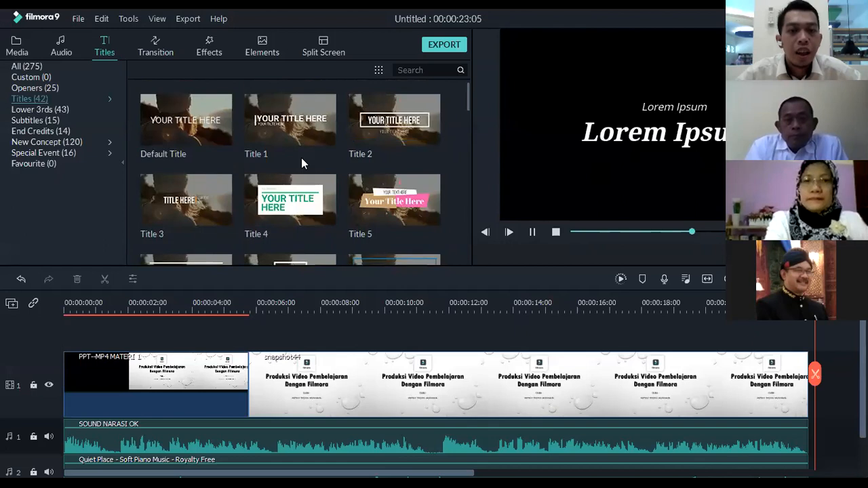
pyautogui.scroll(-2, 301, 158)
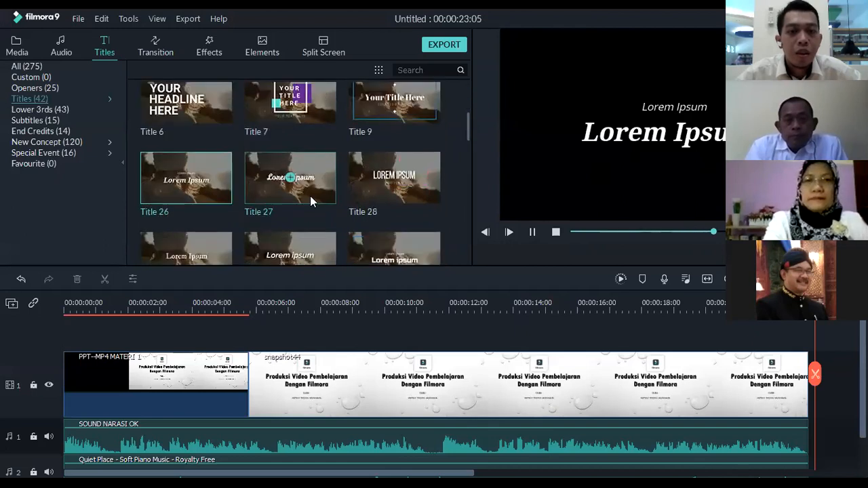
pyautogui.click(308, 105)
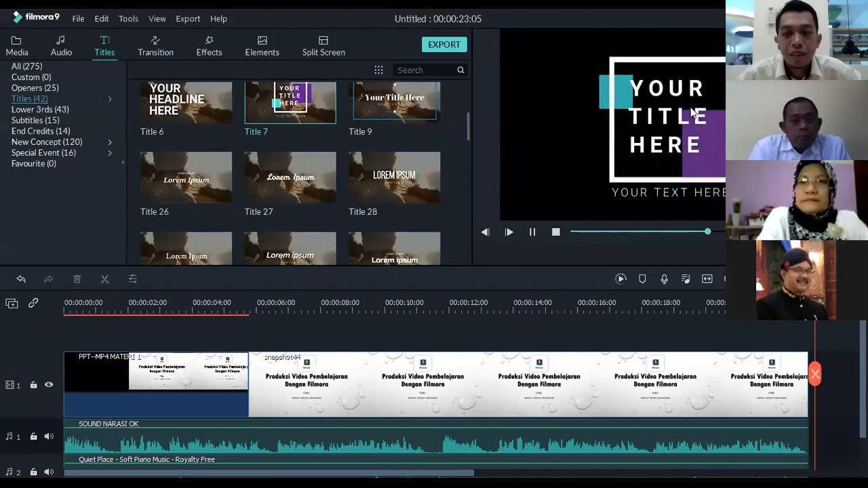
pyautogui.scroll(3, 364, 134)
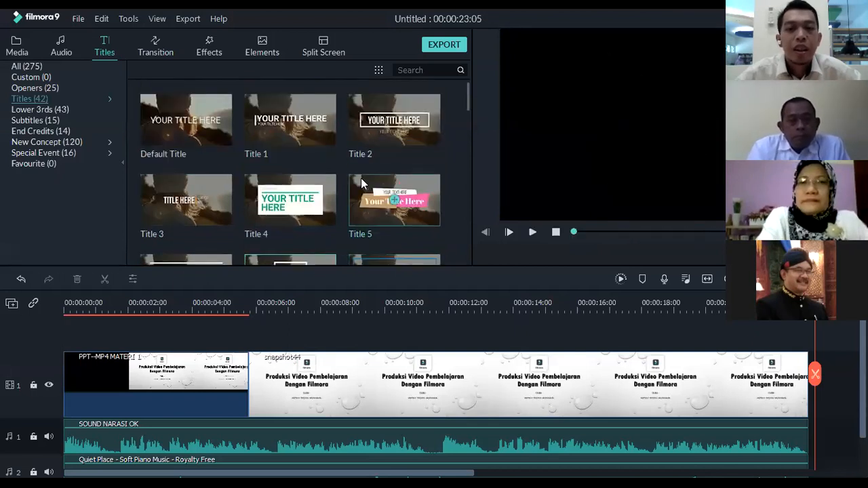
pyautogui.scroll(-10, 361, 182)
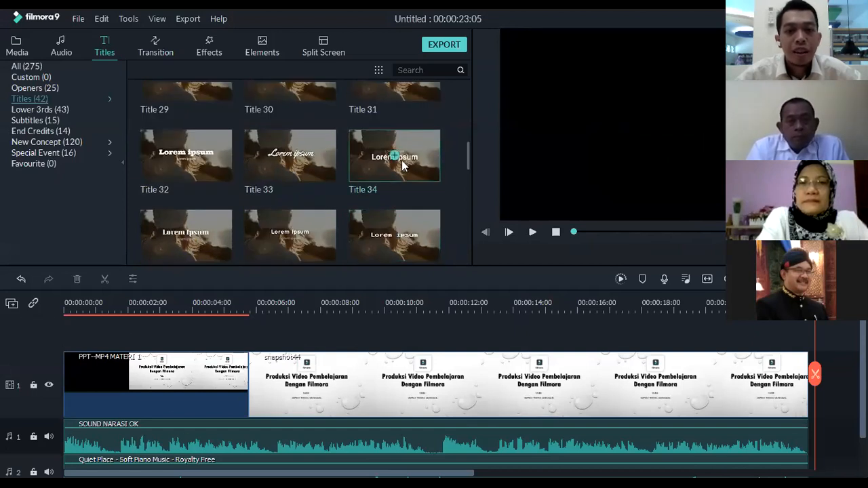
pyautogui.moveTo(470, 161); pyautogui.dragTo(471, 98)
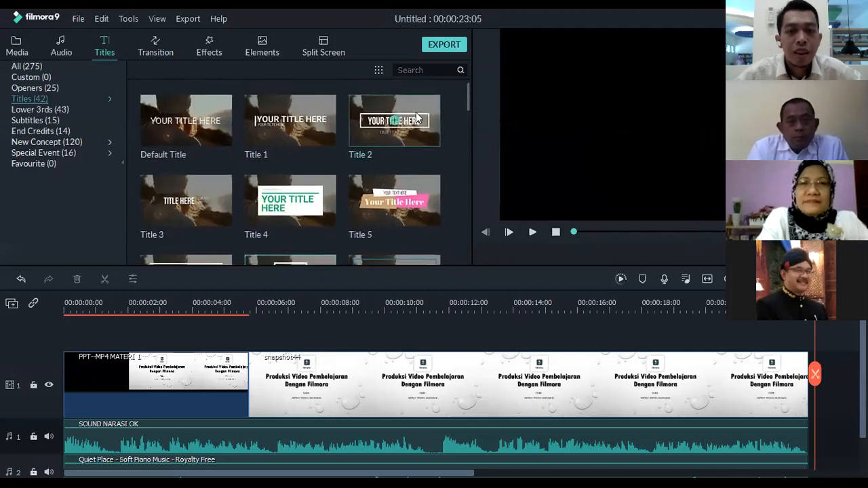
# Add the Title 1 preset to the video track and move it to the very start, before the presentation clip
pyautogui.click(292, 123)
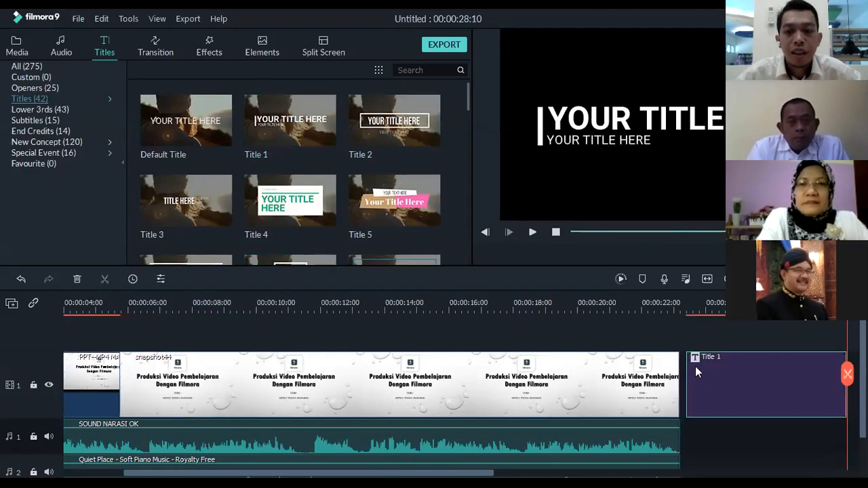
pyautogui.moveTo(689, 304); pyautogui.dragTo(692, 306)
pyautogui.click(698, 304)
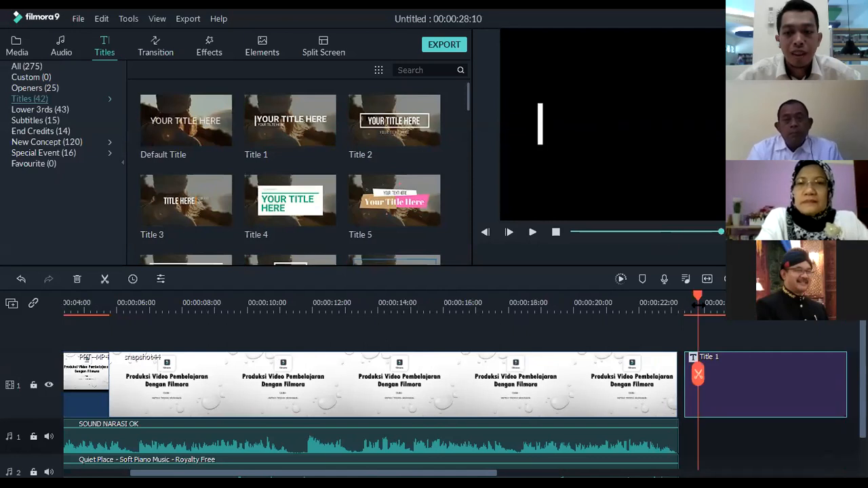
pyautogui.moveTo(705, 402); pyautogui.dragTo(6, 366)
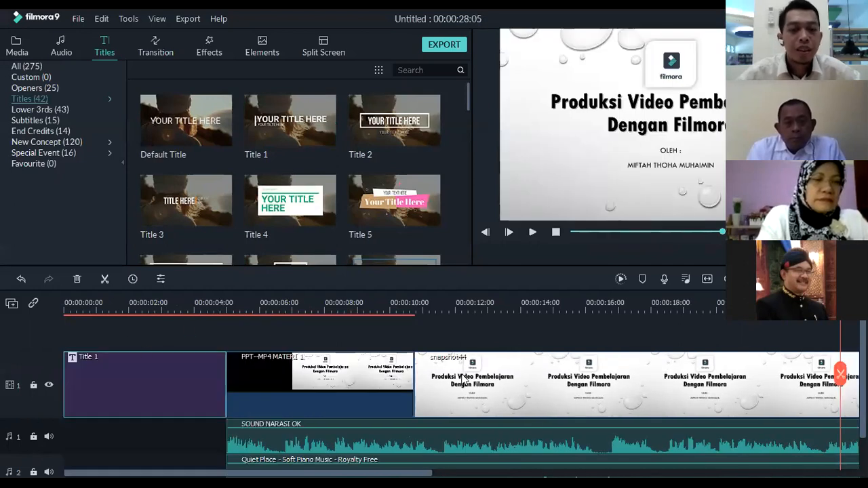
# Replace the large heading text of the opening title with "MATERI VIDEO FILMORA"
pyautogui.click(130, 306)
pyautogui.moveTo(127, 292)
pyautogui.mouseDown()
pyautogui.moveTo(66, 303)
pyautogui.moveTo(86, 293)
pyautogui.moveTo(127, 298)
pyautogui.mouseUp()
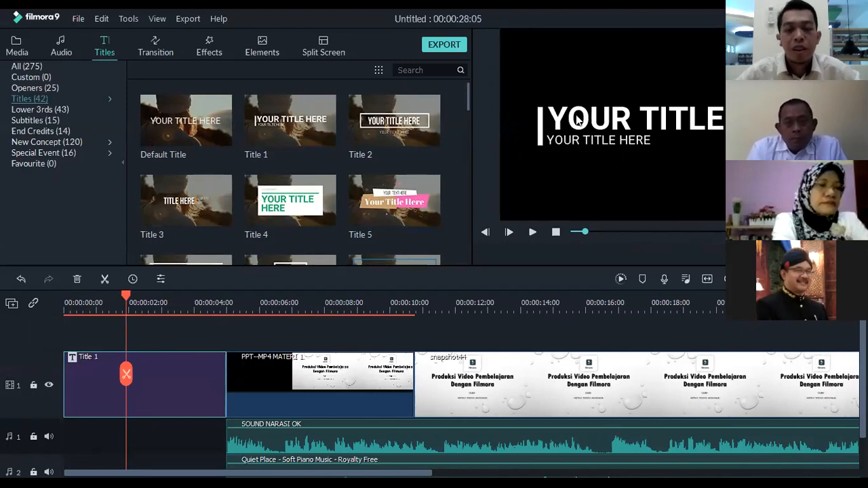
pyautogui.click(616, 115)
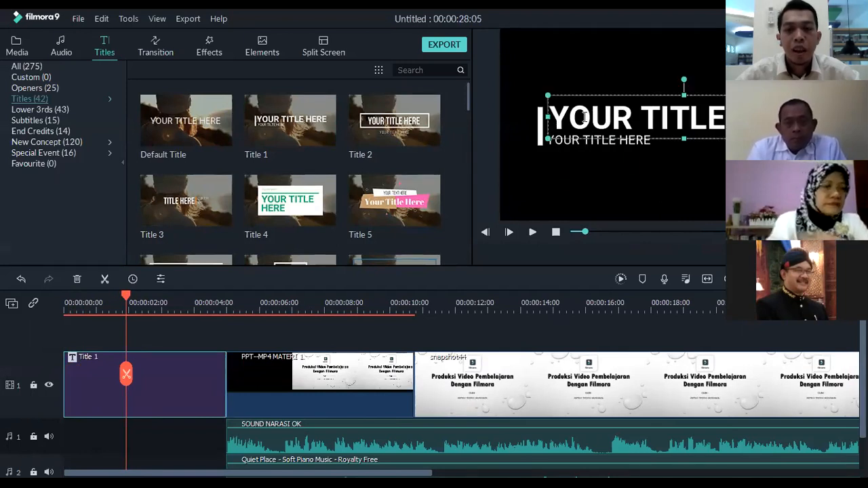
pyautogui.doubleClick(586, 117)
pyautogui.click(575, 116)
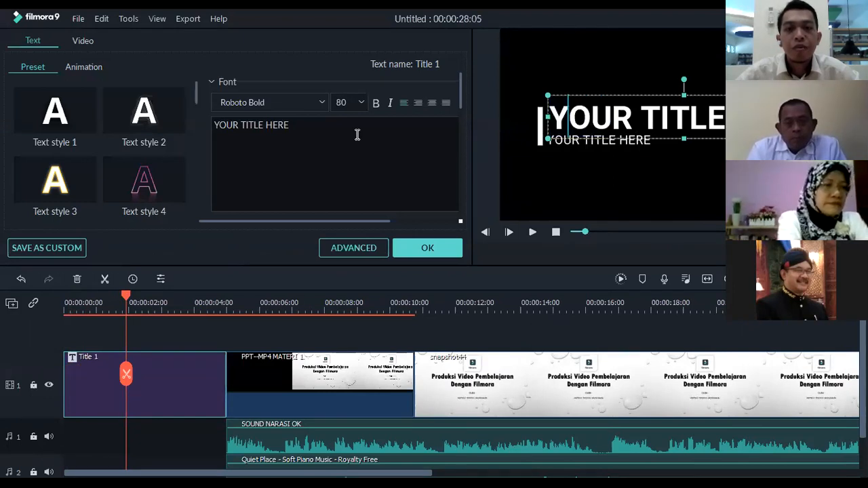
pyautogui.moveTo(321, 131); pyautogui.dragTo(197, 126)
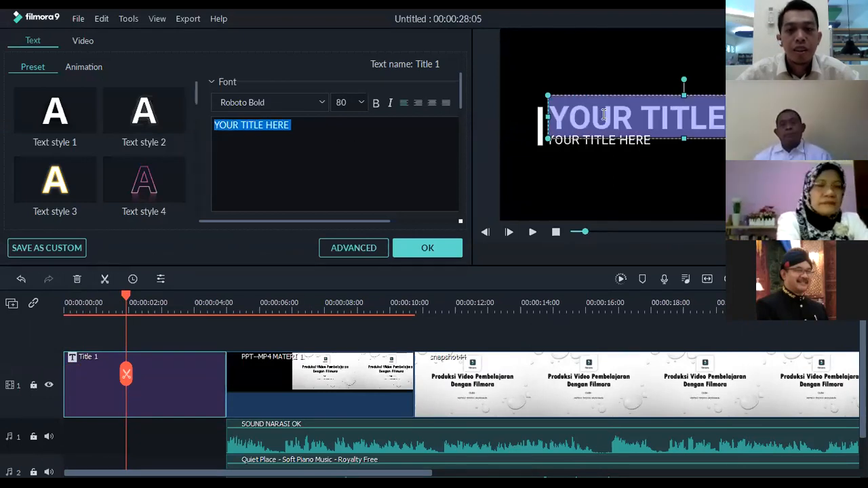
pyautogui.click(606, 117)
pyautogui.moveTo(551, 115); pyautogui.dragTo(807, 122)
pyautogui.click(345, 154)
pyautogui.moveTo(315, 126); pyautogui.dragTo(164, 126)
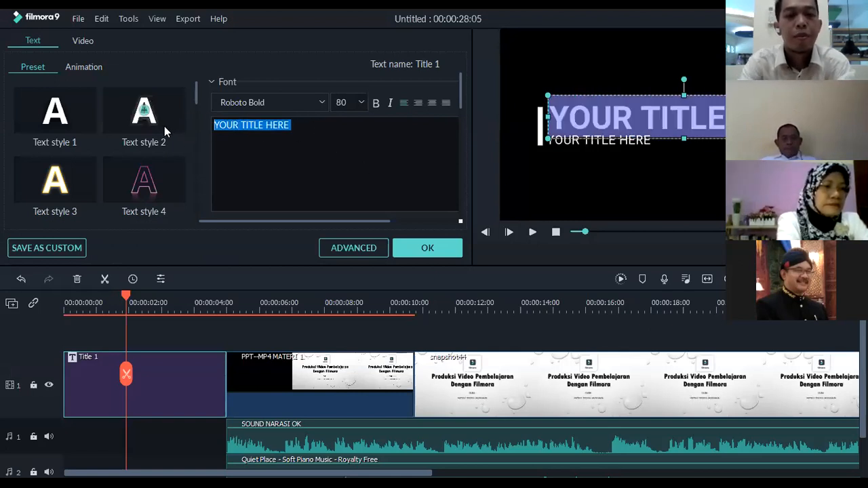
pyautogui.write('MATERI VIDEO')
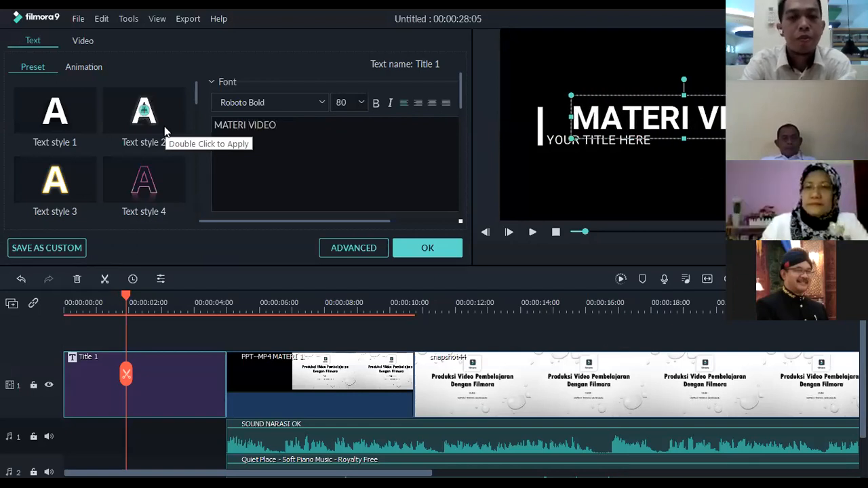
pyautogui.write(' FILMORA')
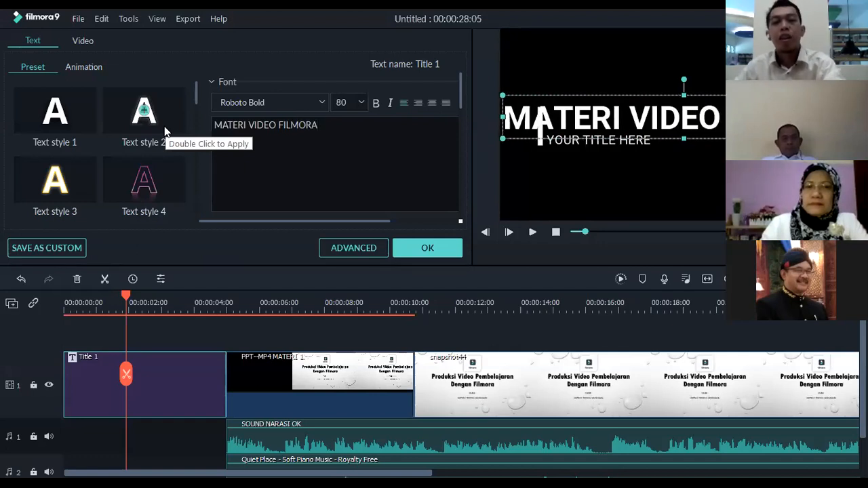
# Reduce the font size of the "MATERI VIDEO FILMORA" heading to 62
pyautogui.tripleClick(273, 125)
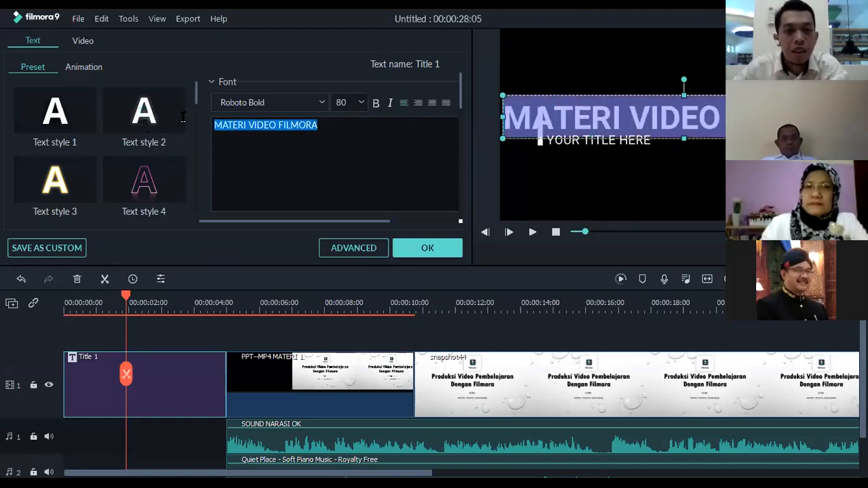
pyautogui.click(345, 102)
pyautogui.click(352, 130)
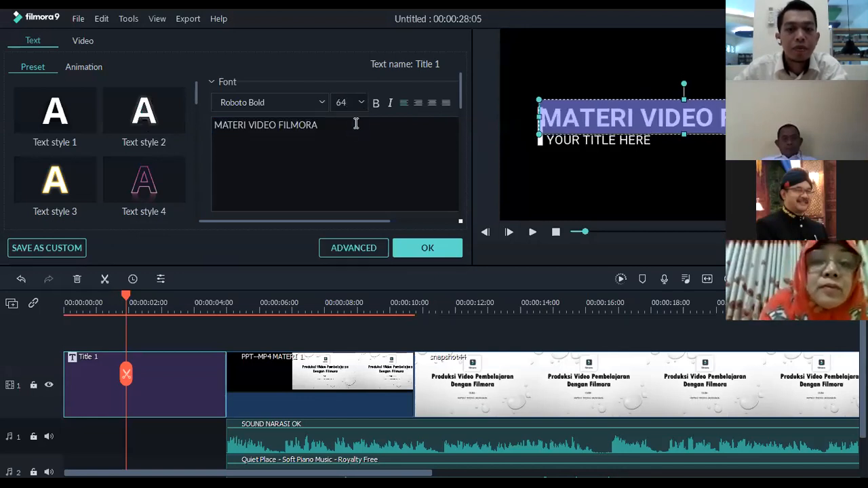
pyautogui.scroll(1, 366, 105)
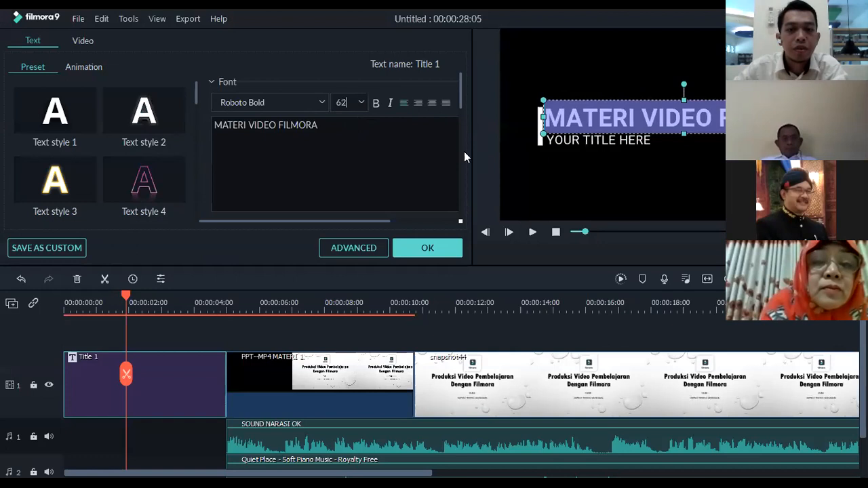
pyautogui.click(389, 167)
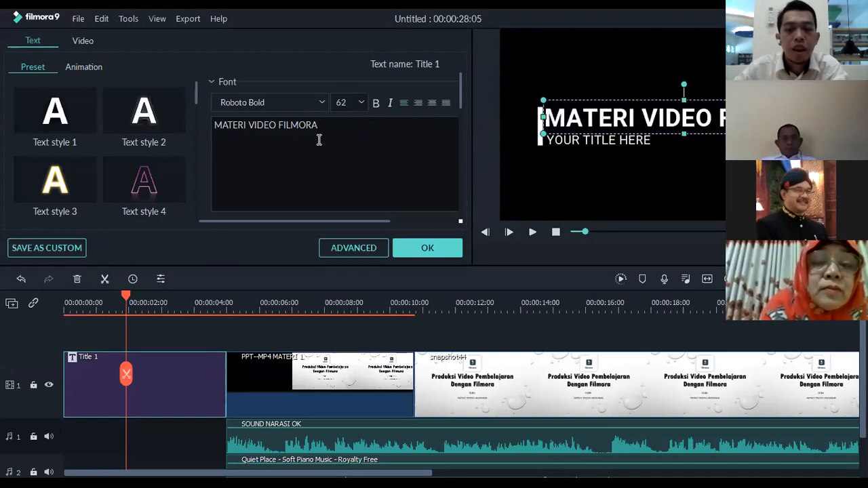
# Replace the smaller line under the heading with "OLEH: " followed by the presenter's name, and accept the title edits
pyautogui.click(573, 141)
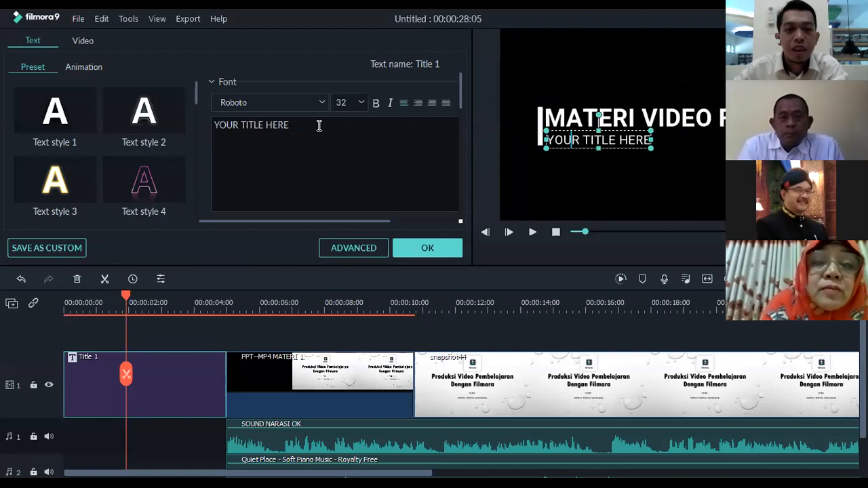
pyautogui.moveTo(319, 125); pyautogui.dragTo(170, 122)
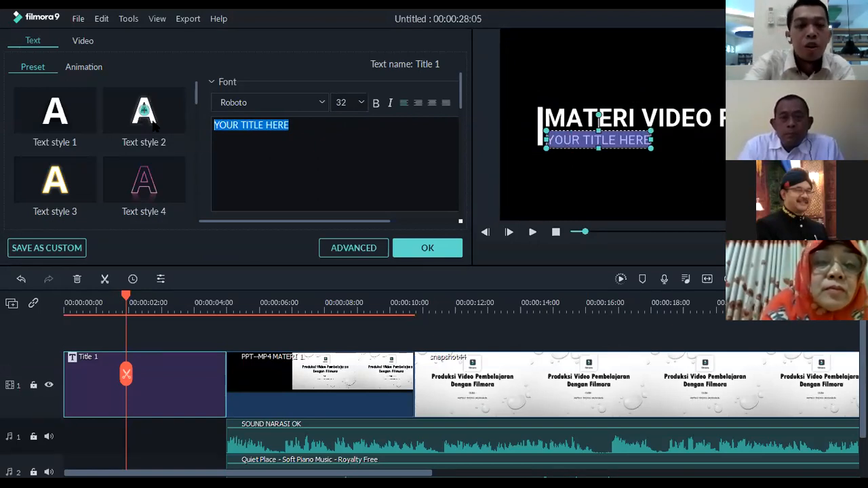
pyautogui.write('OLEH: ')
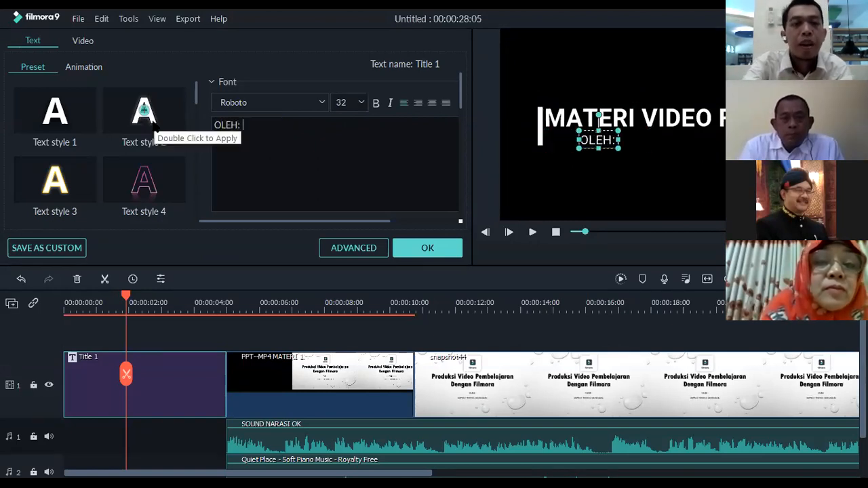
pyautogui.write('MIFTAH THOHA')
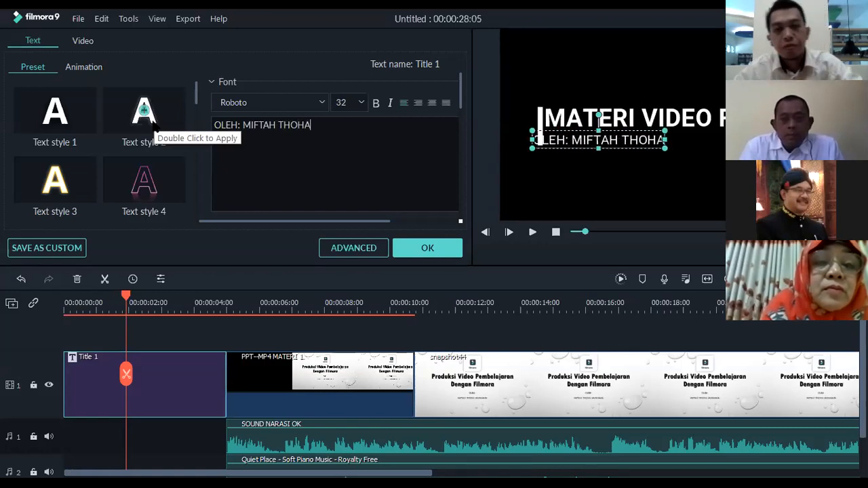
pyautogui.click(427, 250)
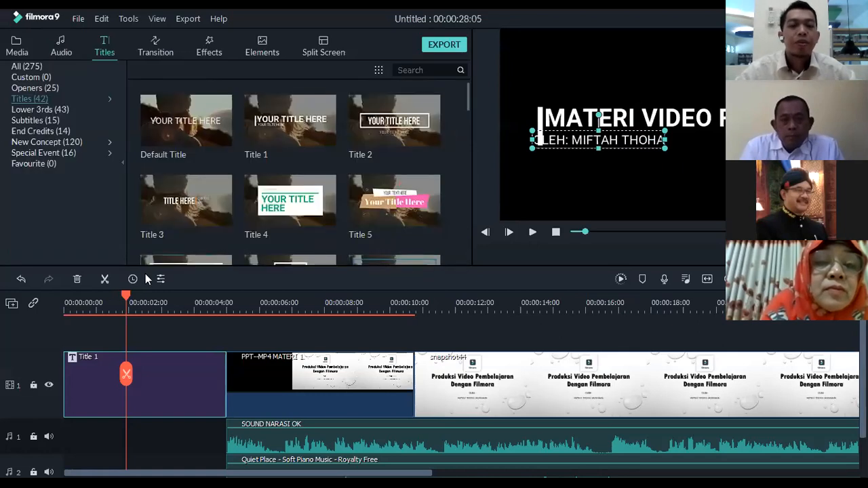
# Play the timeline from the beginning to preview the opening title animation, and pause at about 4 s
pyautogui.moveTo(126, 296); pyautogui.dragTo(5, 304)
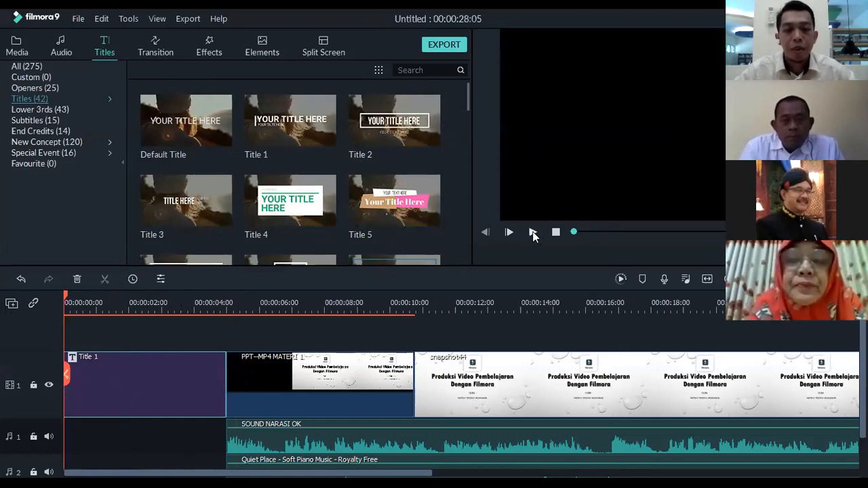
pyautogui.click(533, 233)
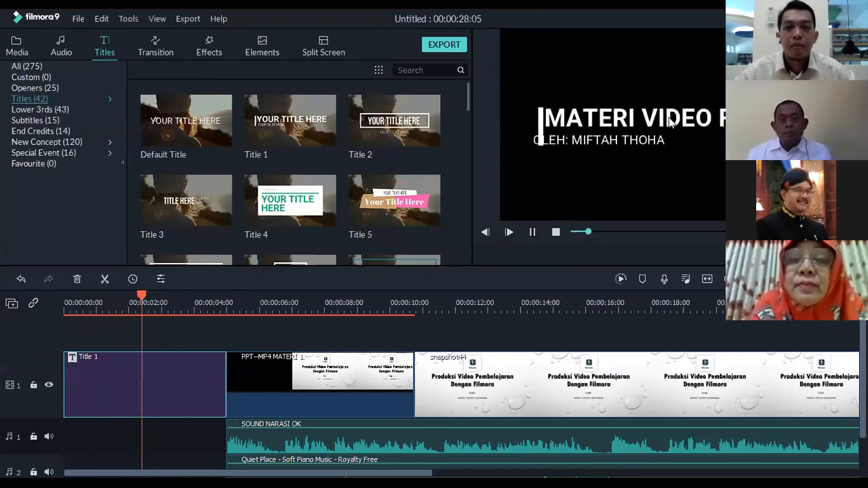
pyautogui.click(532, 233)
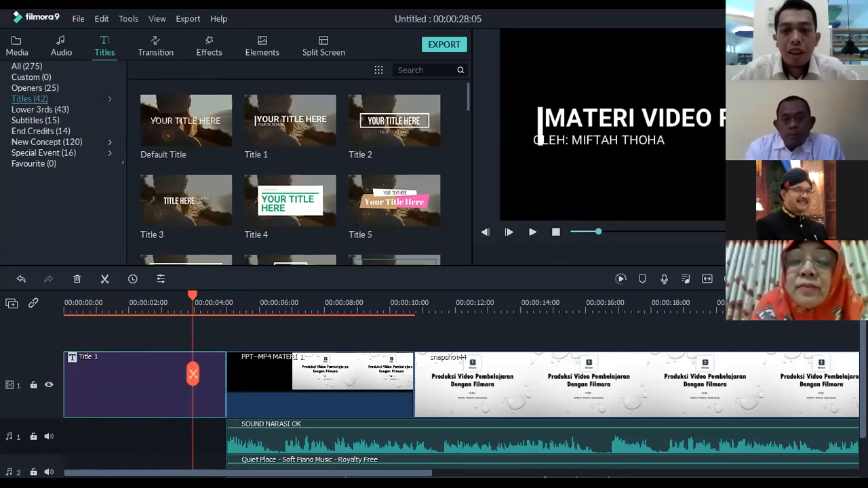
# Shift the presenter line slightly right and down so its start lines up with the heading above, clear of the vertical bar
pyautogui.doubleClick(563, 144)
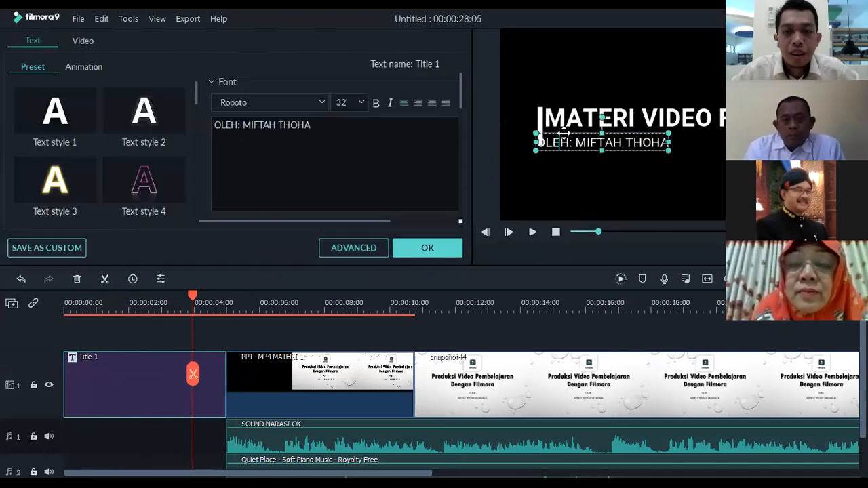
pyautogui.moveTo(567, 133); pyautogui.dragTo(577, 132)
pyautogui.click(570, 171)
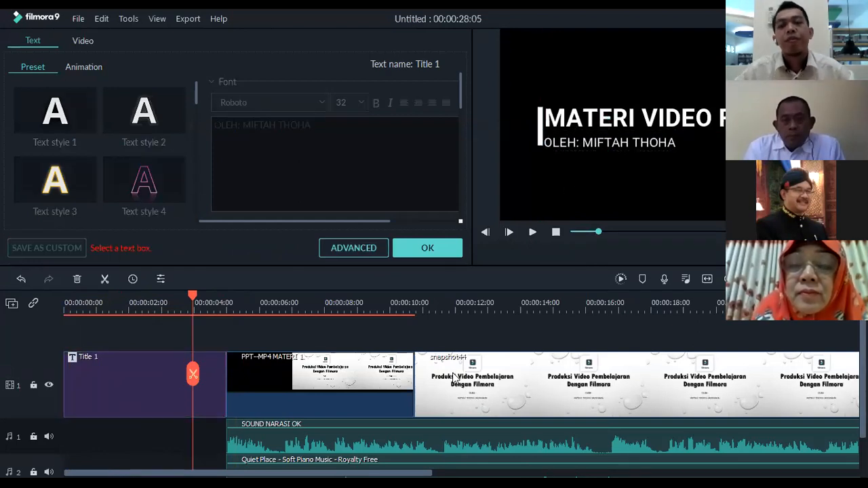
# Accept the title edits, play the timeline from the beginning to preview the opening title, and pause at the title clip's end
pyautogui.moveTo(193, 296); pyautogui.dragTo(65, 299)
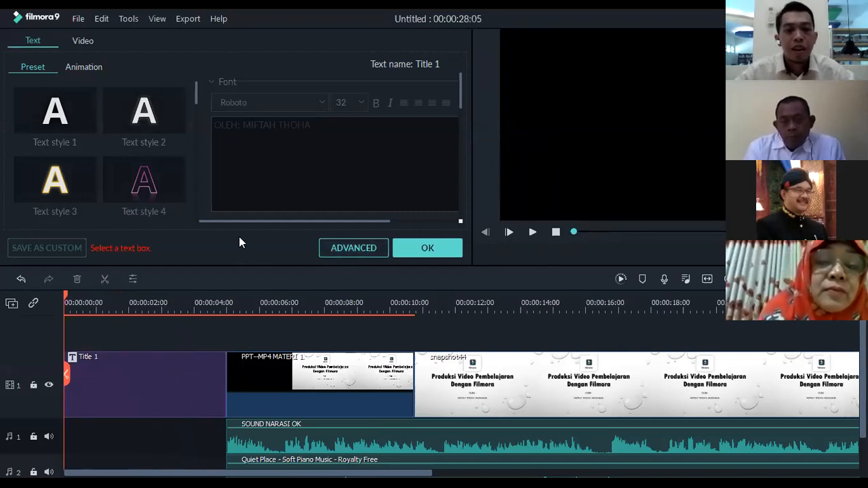
pyautogui.click(426, 249)
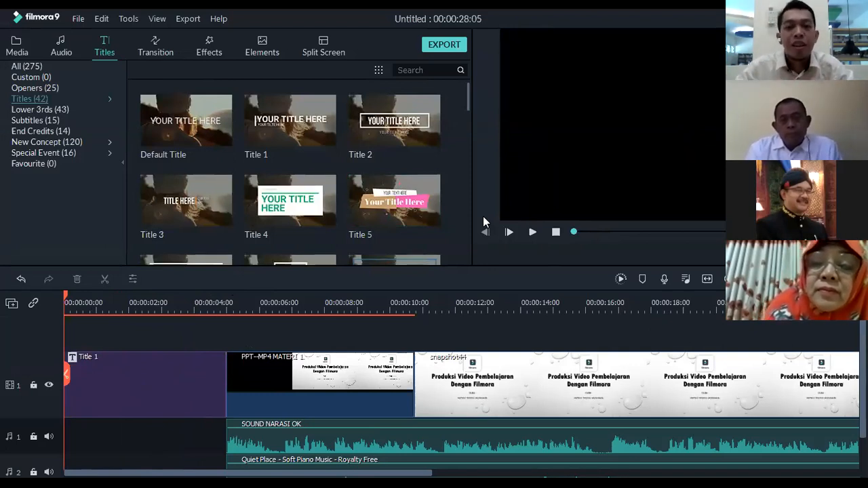
pyautogui.click(532, 232)
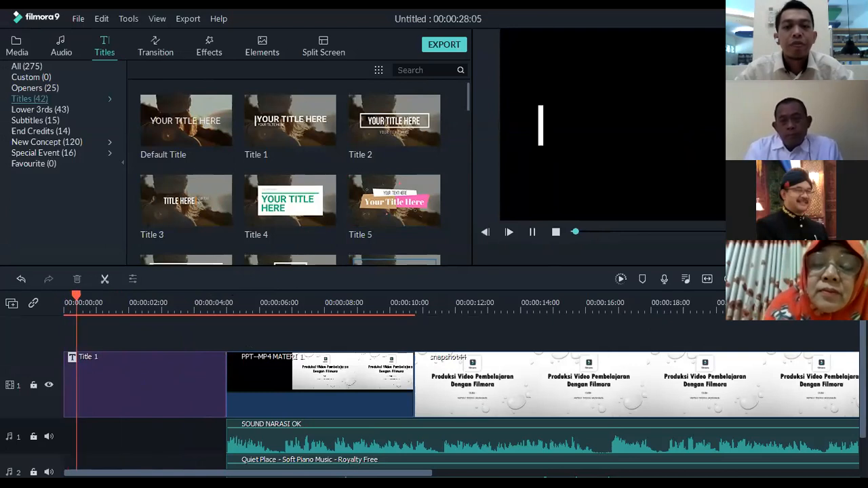
pyautogui.click(139, 298)
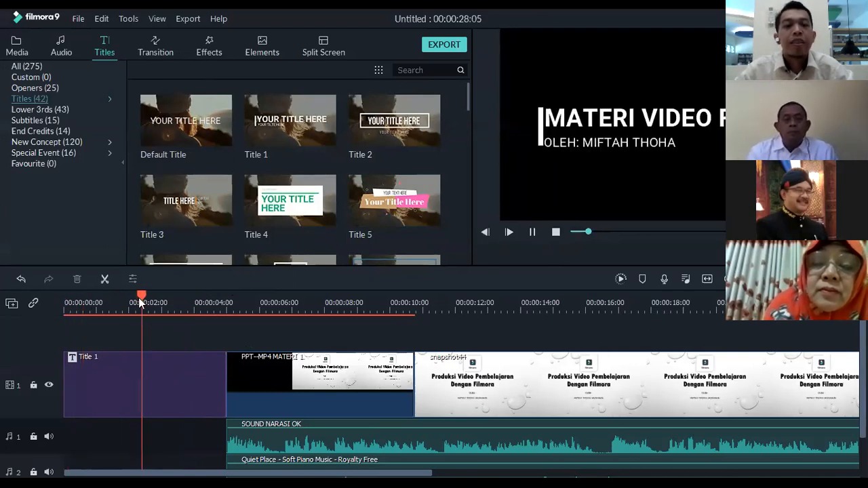
pyautogui.click(178, 341)
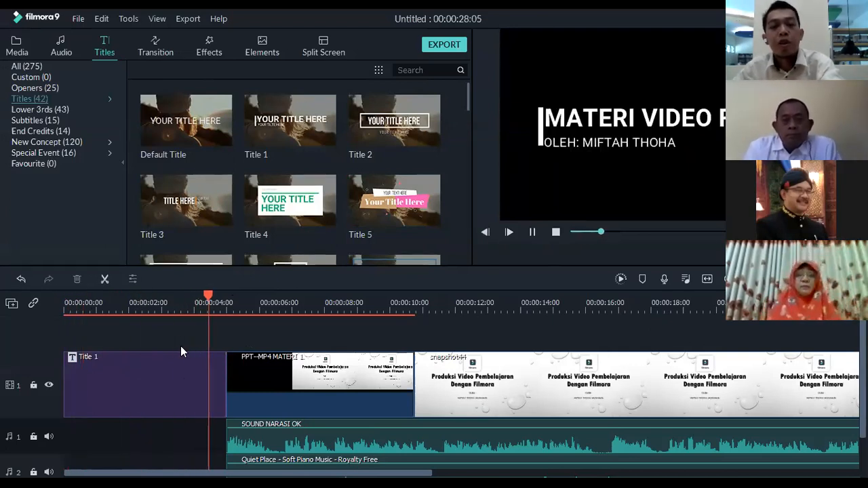
pyautogui.press('space')
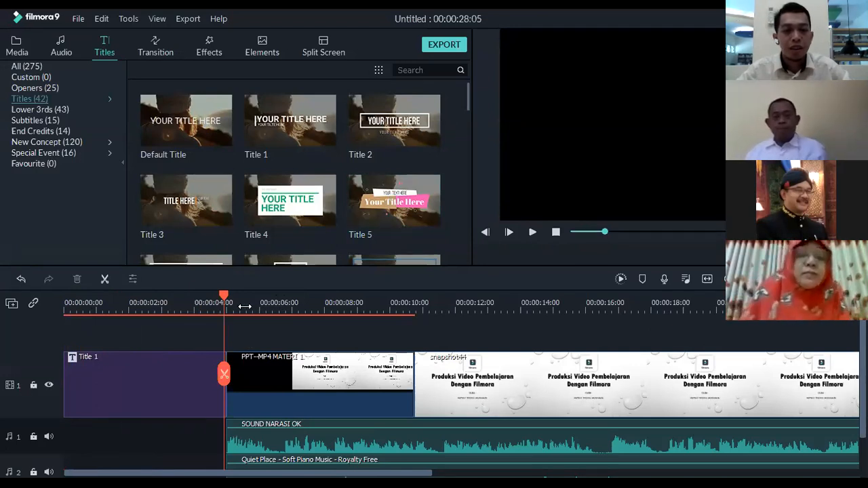
# Fit all the clips in the timeline view and browse the End Credits title templates
pyautogui.moveTo(291, 311); pyautogui.dragTo(154, 316)
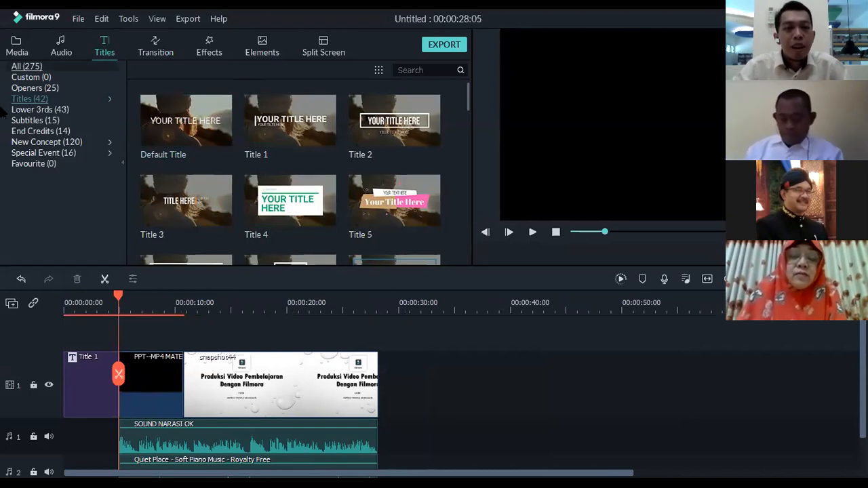
pyautogui.click(40, 131)
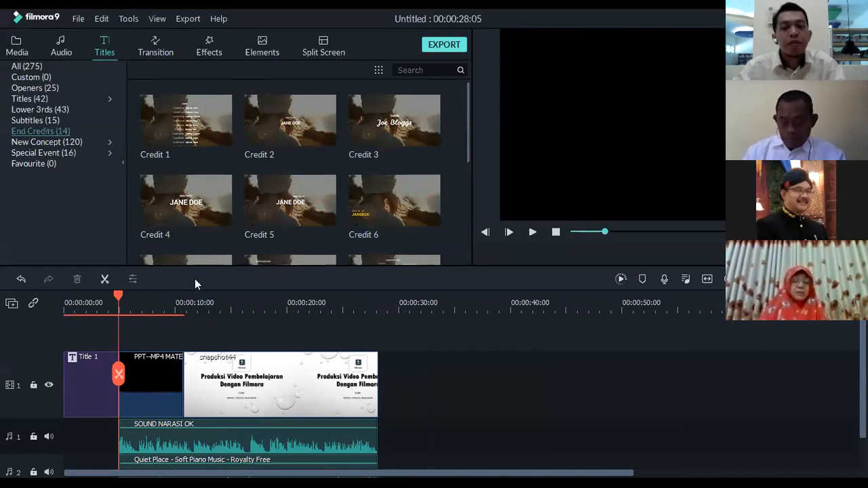
# Open the export settings, try the WMV, AVI, MOV and F4V formats, and choose MP4 for the local file
pyautogui.hotkey('ctrl', 'e')
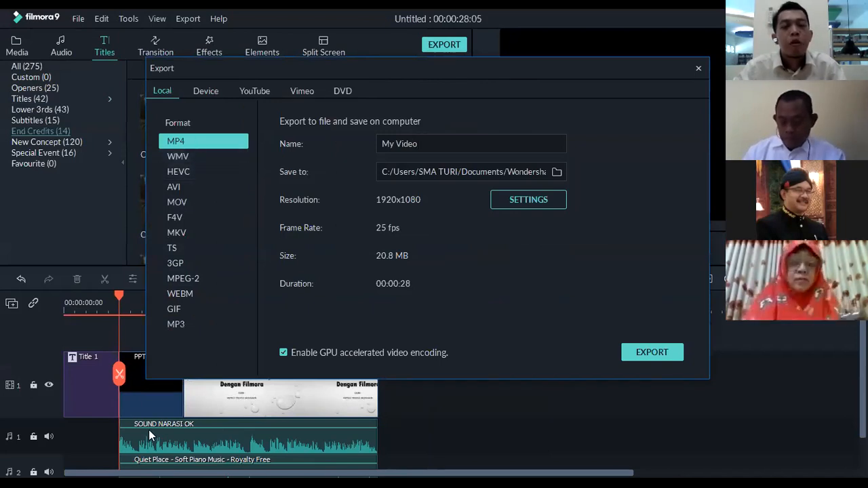
pyautogui.click(201, 156)
pyautogui.click(188, 186)
pyautogui.click(187, 202)
pyautogui.click(188, 215)
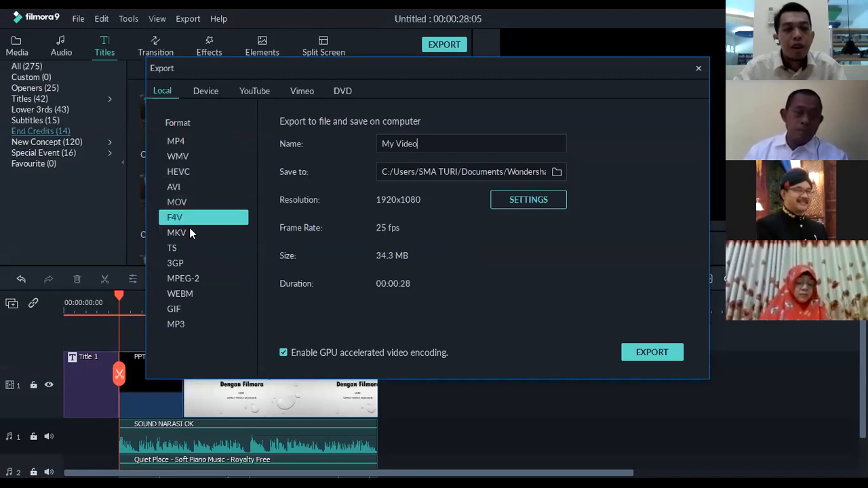
pyautogui.click(187, 140)
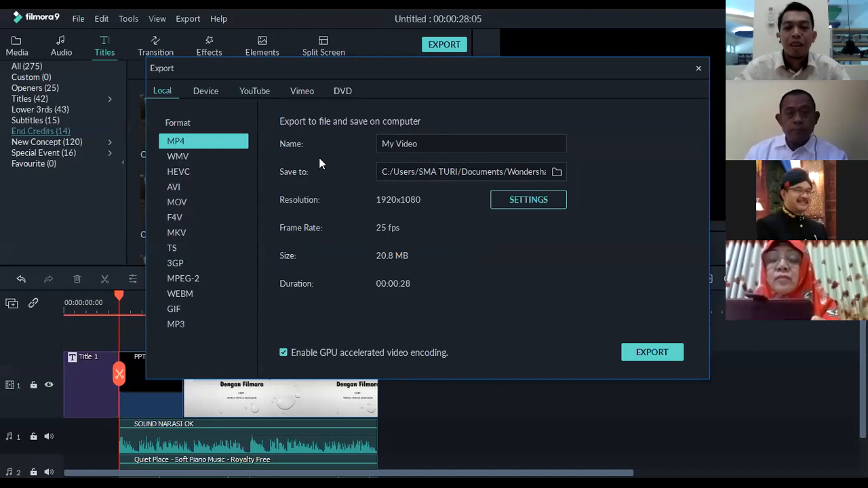
# Examine the YouTube and Device export options and return to the local export settings
pyautogui.click(251, 91)
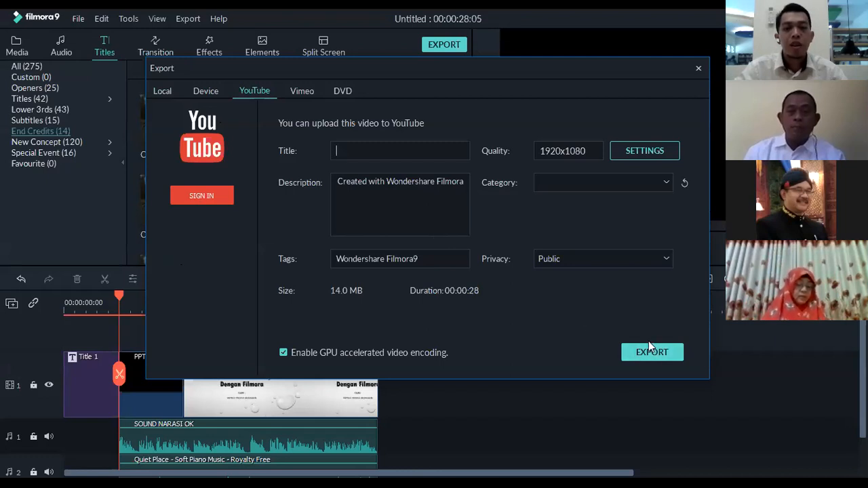
pyautogui.click(212, 93)
pyautogui.click(163, 91)
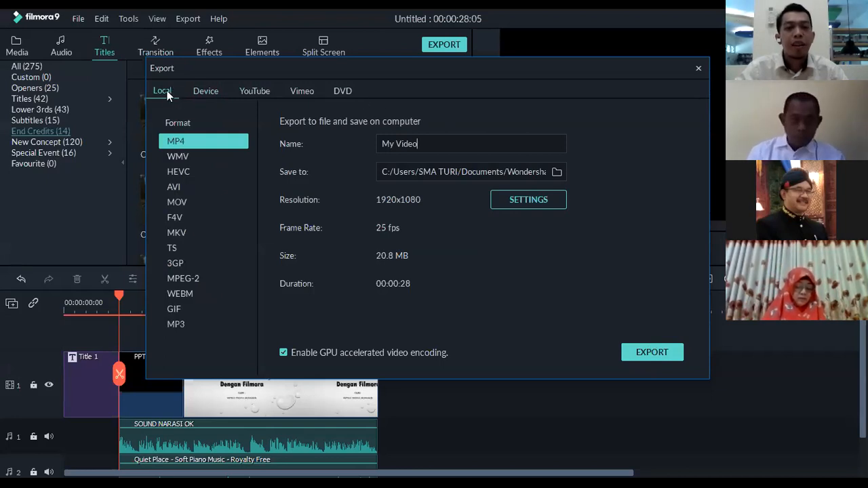
pyautogui.click(193, 91)
pyautogui.click(157, 91)
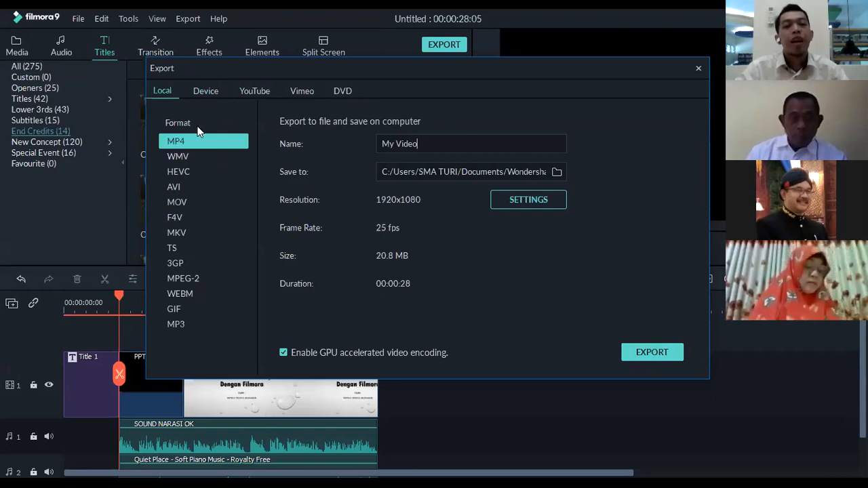
pyautogui.click(209, 91)
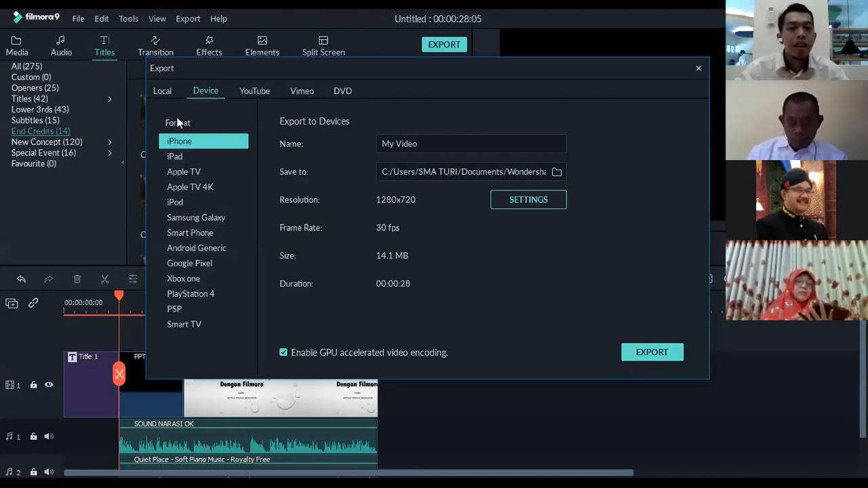
pyautogui.click(162, 91)
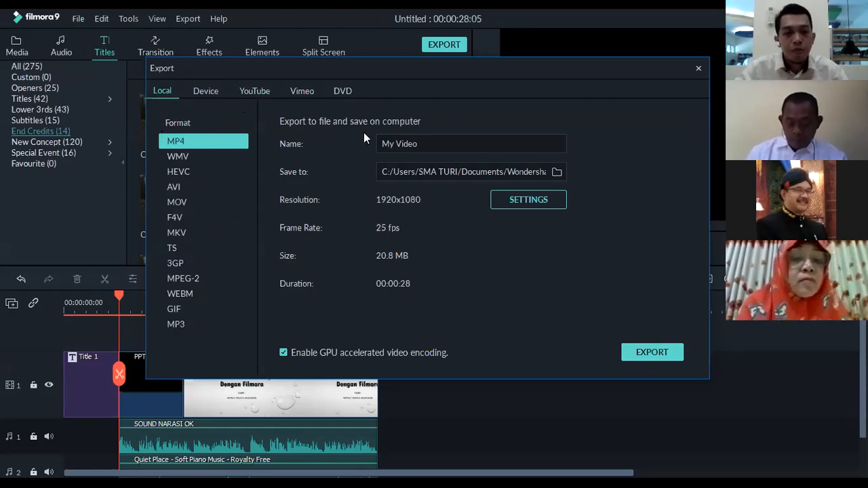
# Export the video under the name "MATERI 1" as MP4, keeping the default Output folder, and locate the finished file
pyautogui.moveTo(475, 143); pyautogui.dragTo(337, 130)
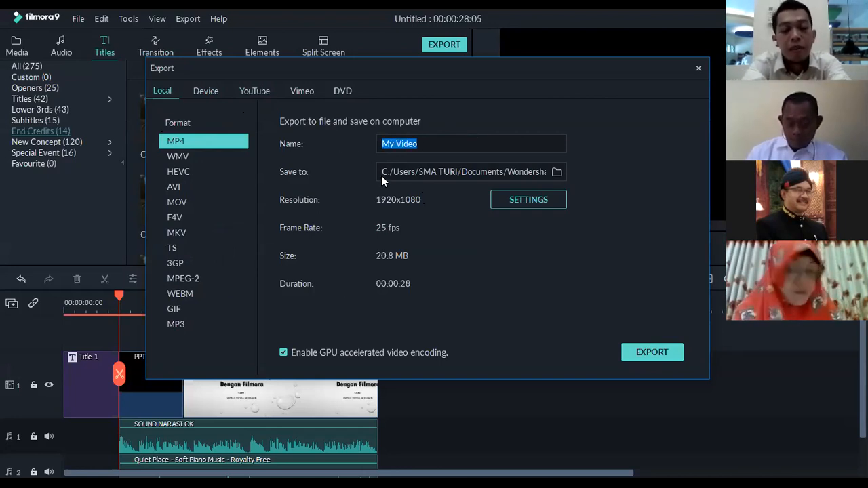
pyautogui.write('MATERI ')
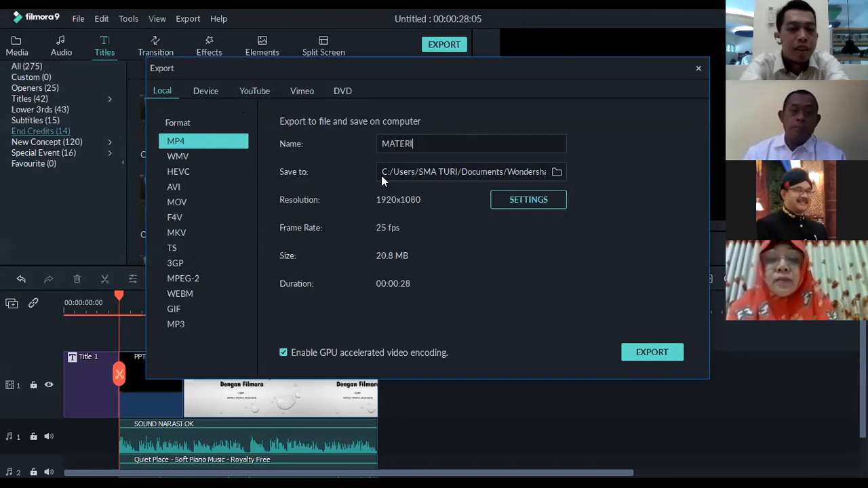
pyautogui.write('1')
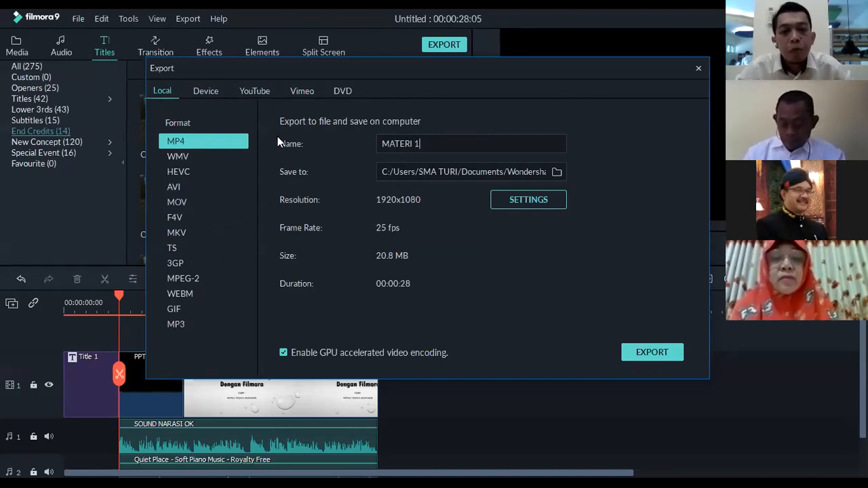
pyautogui.click(556, 173)
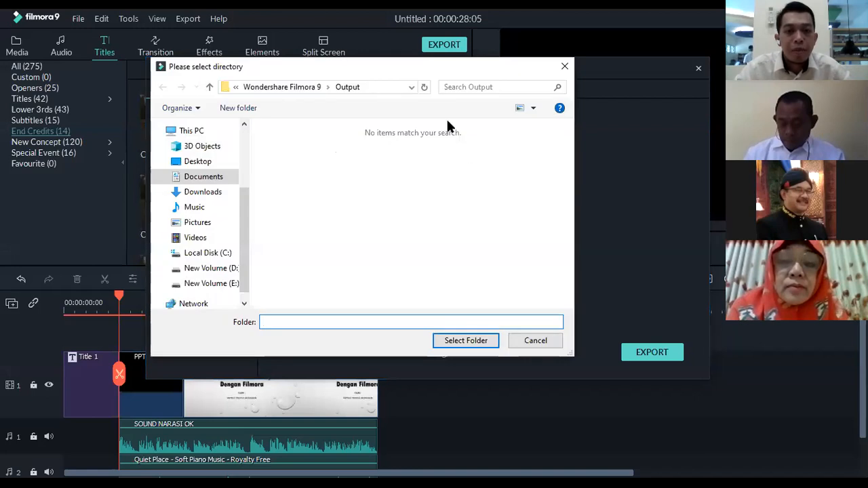
pyautogui.click(565, 67)
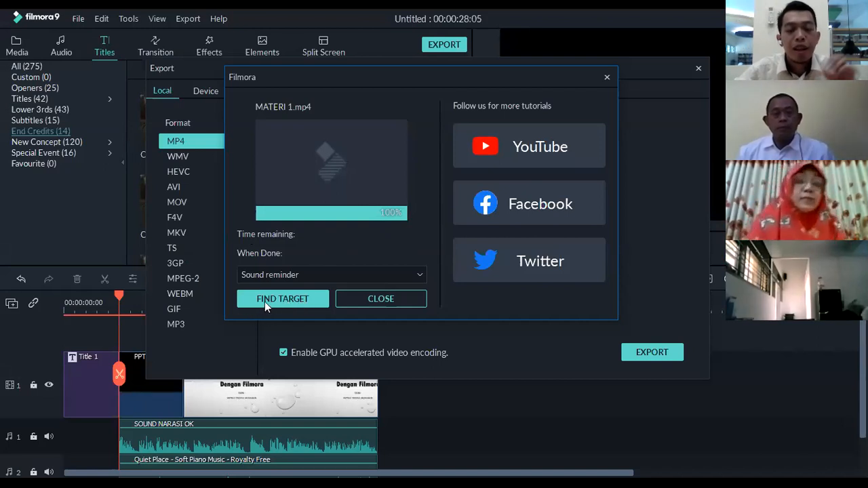
pyautogui.click(305, 302)
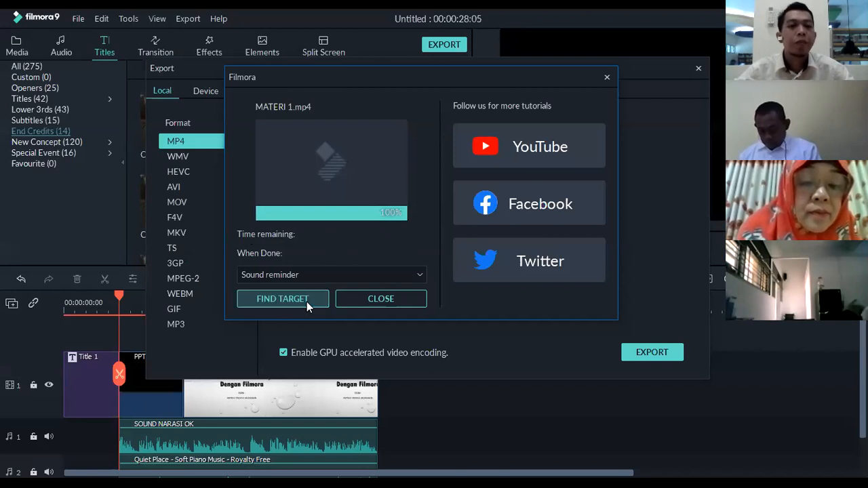